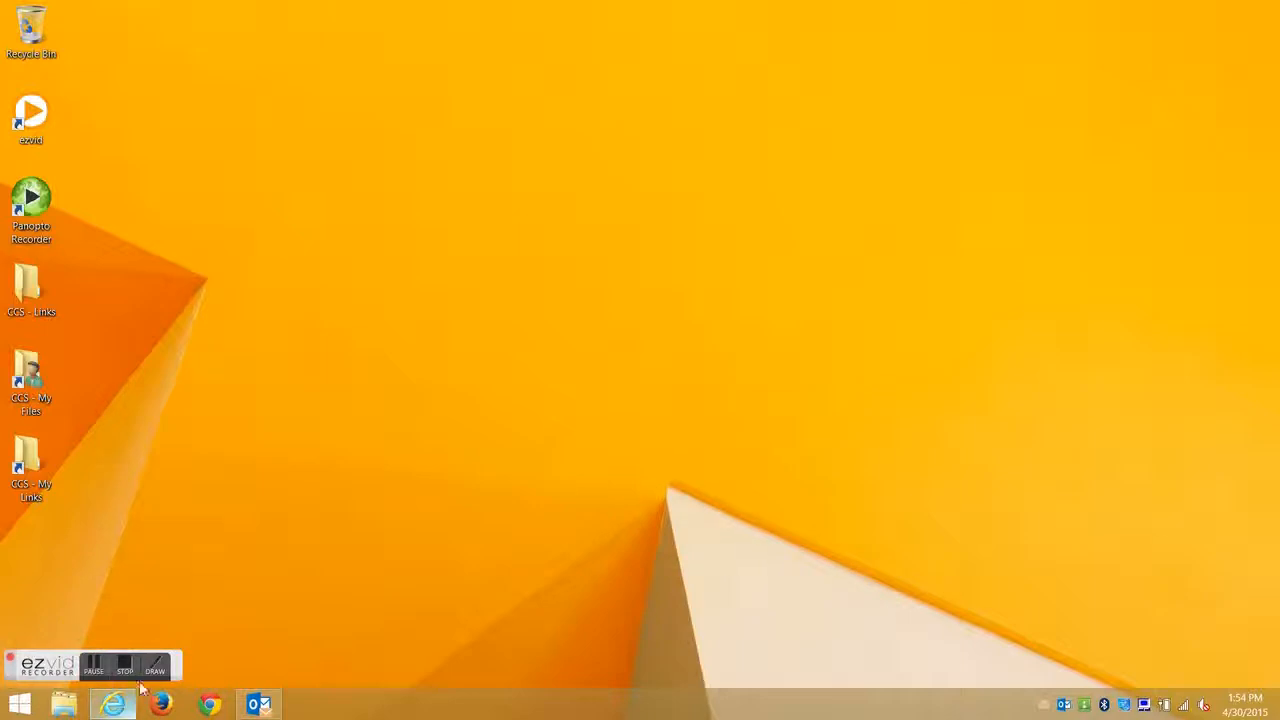
click(209, 704)
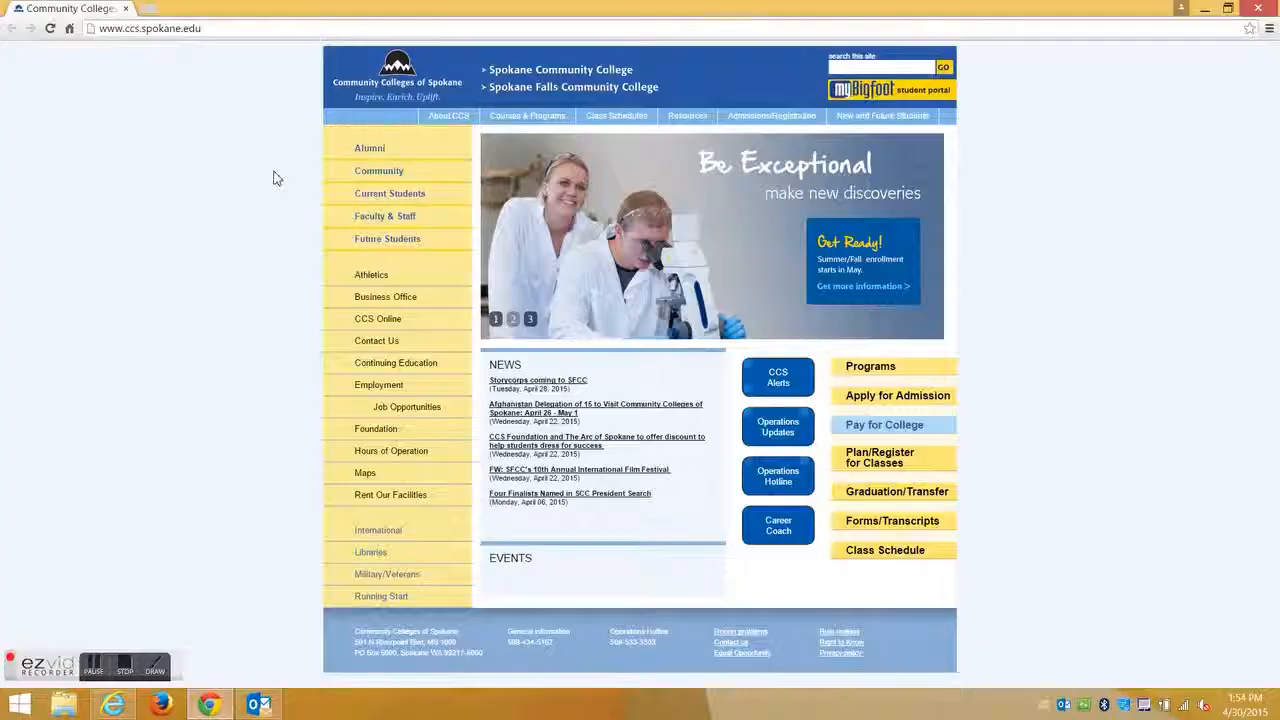
click(212, 35)
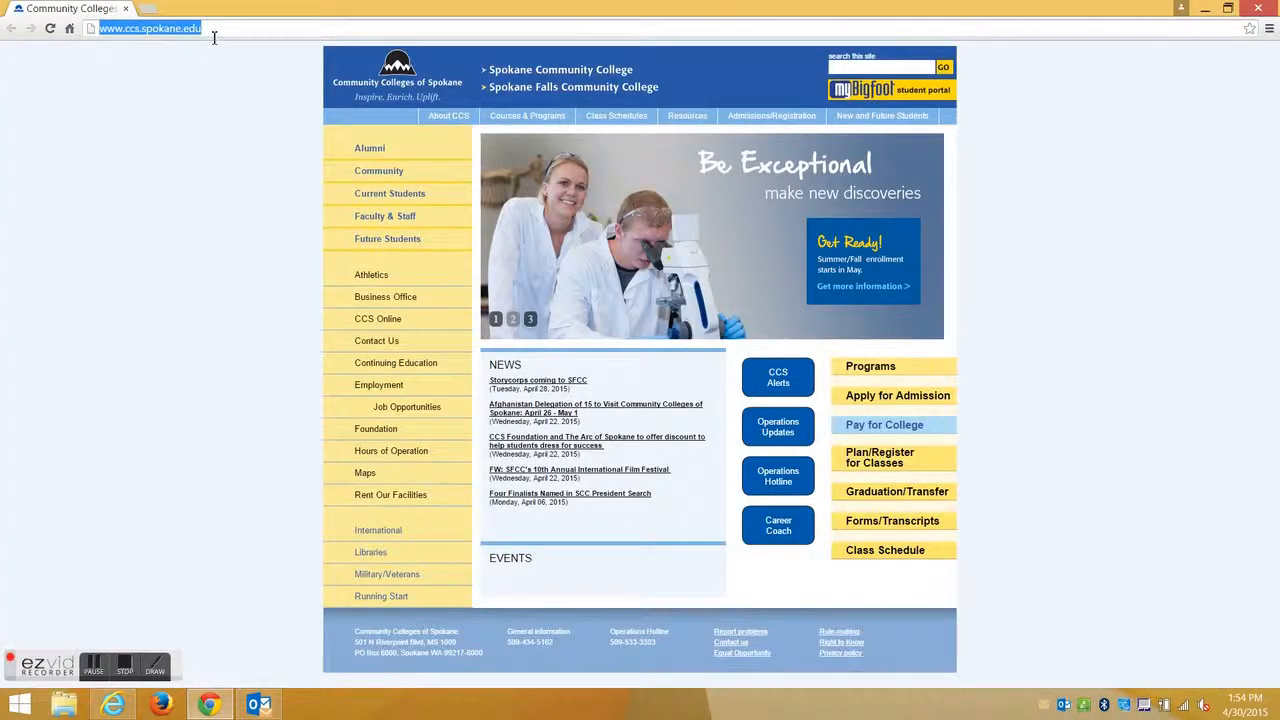
text(www.spokane)
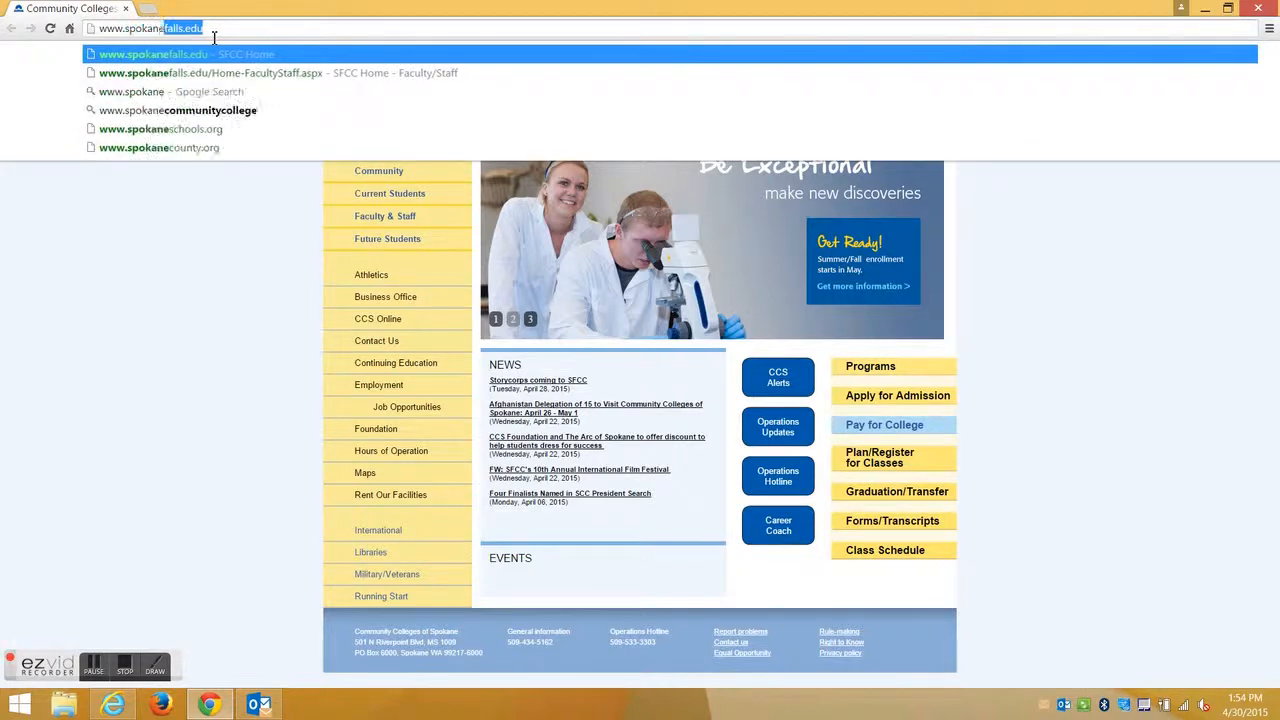
text(falls.edu)
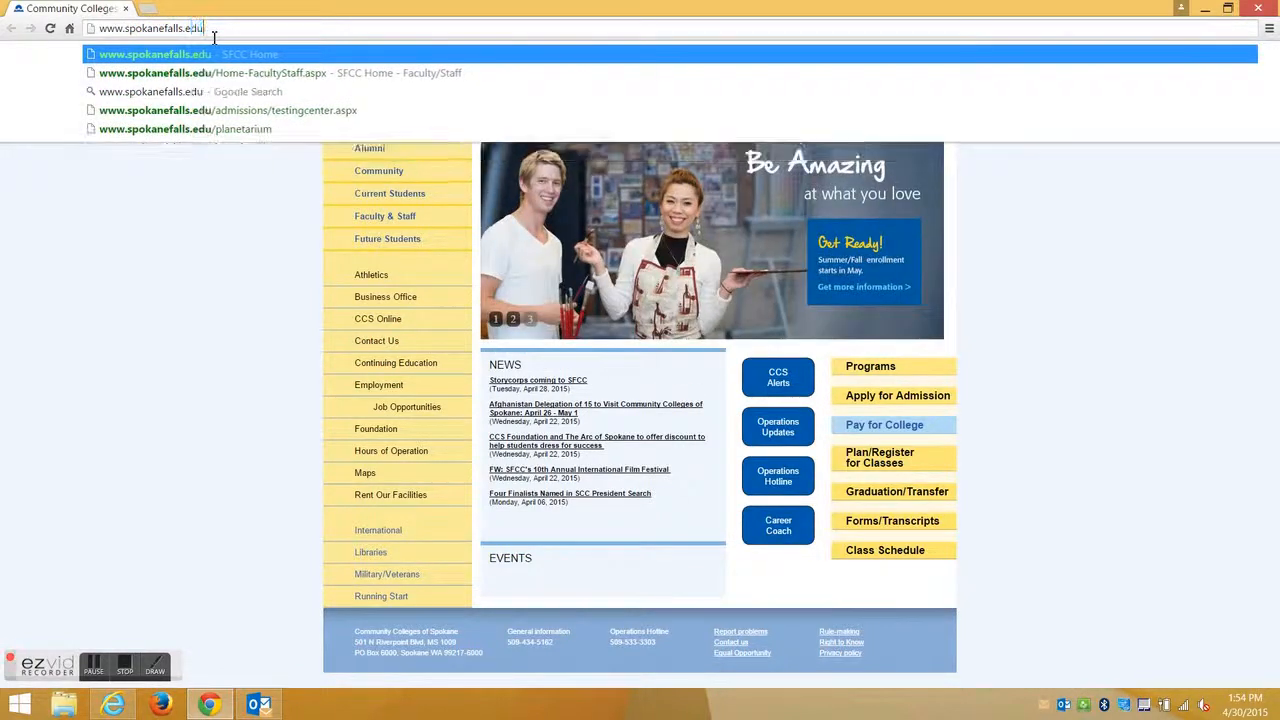
key(Return)
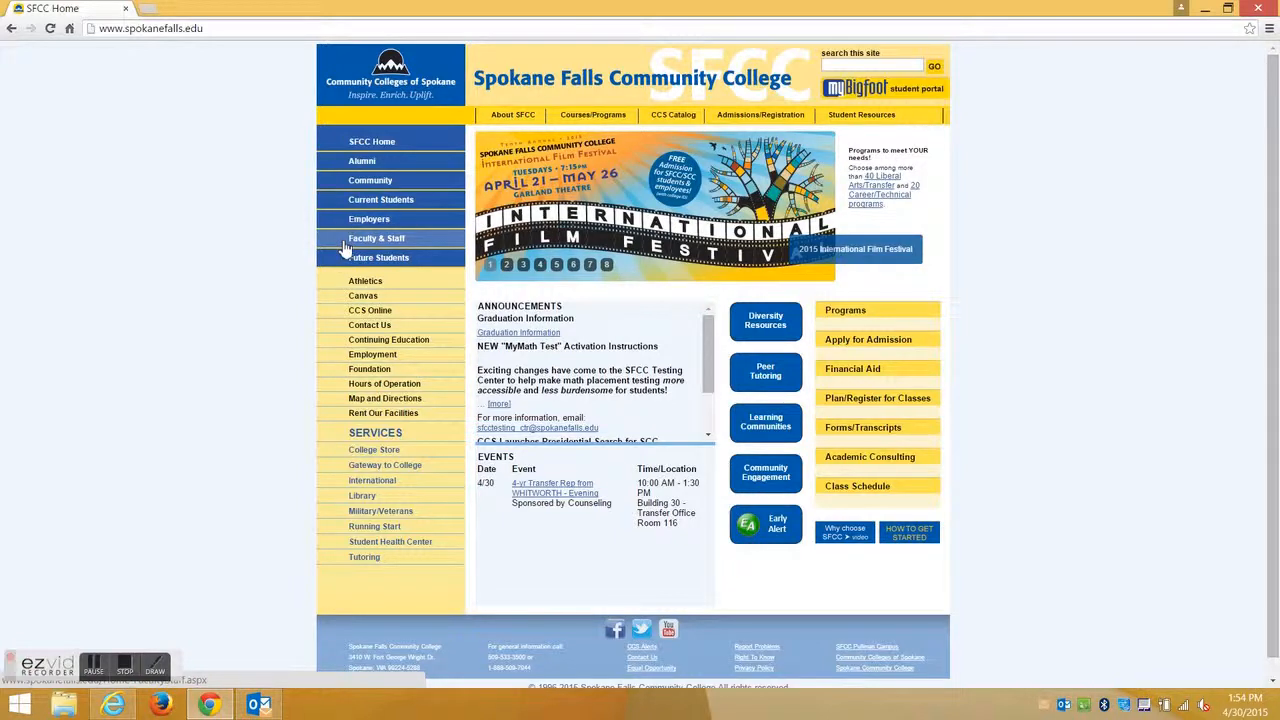
click(380, 245)
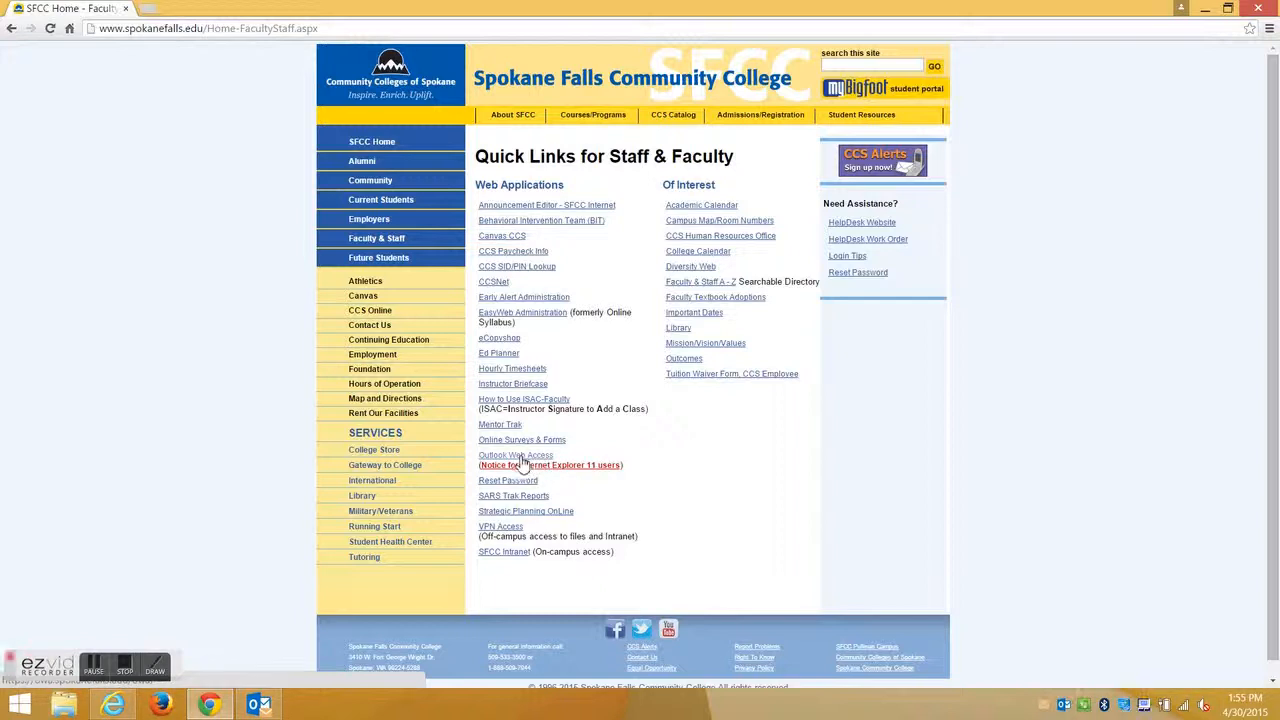
Log on to Outlook Web Access, replacing the prefilled user name with the college account and entering its password.
click(520, 458)
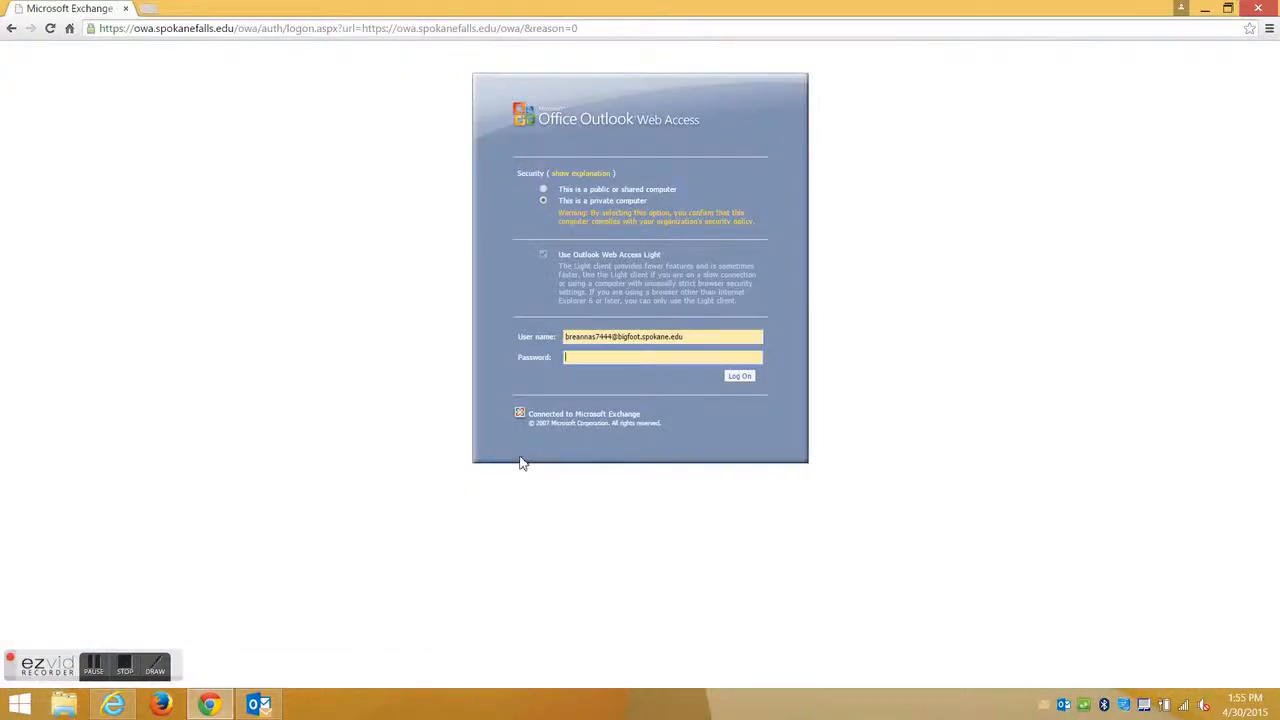
drag(694, 337, 512, 320)
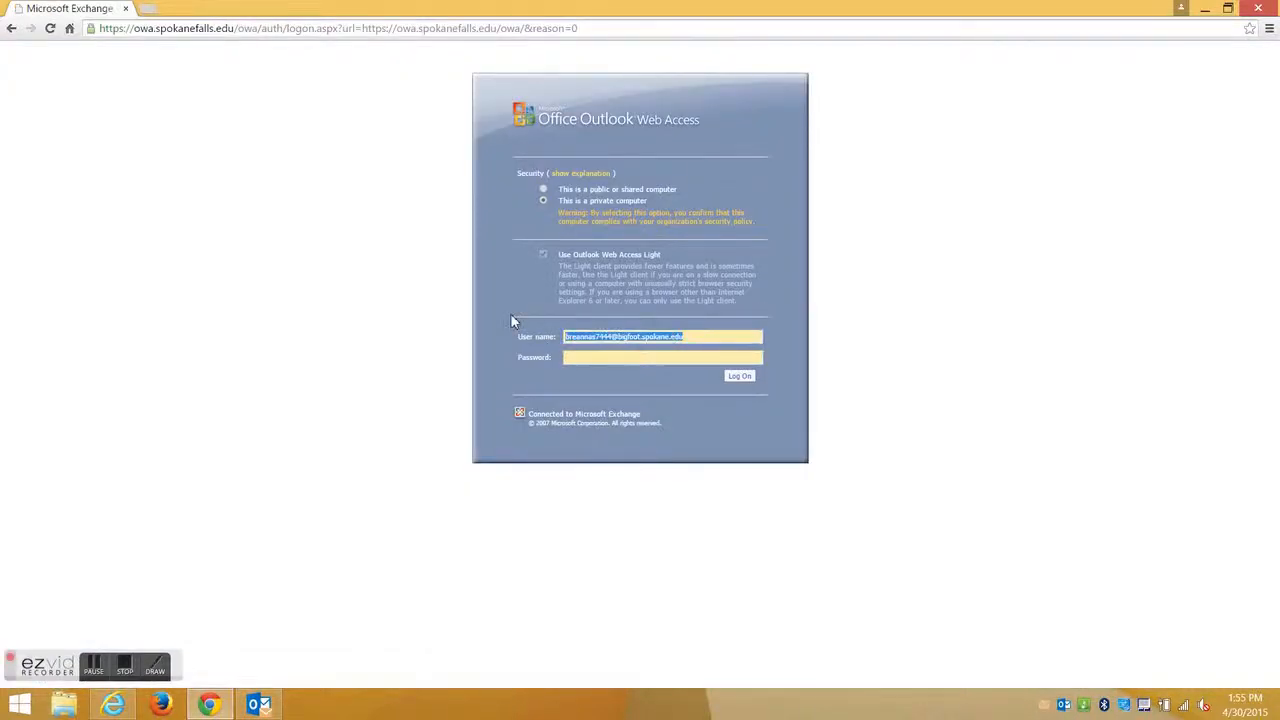
key(BackSpace)
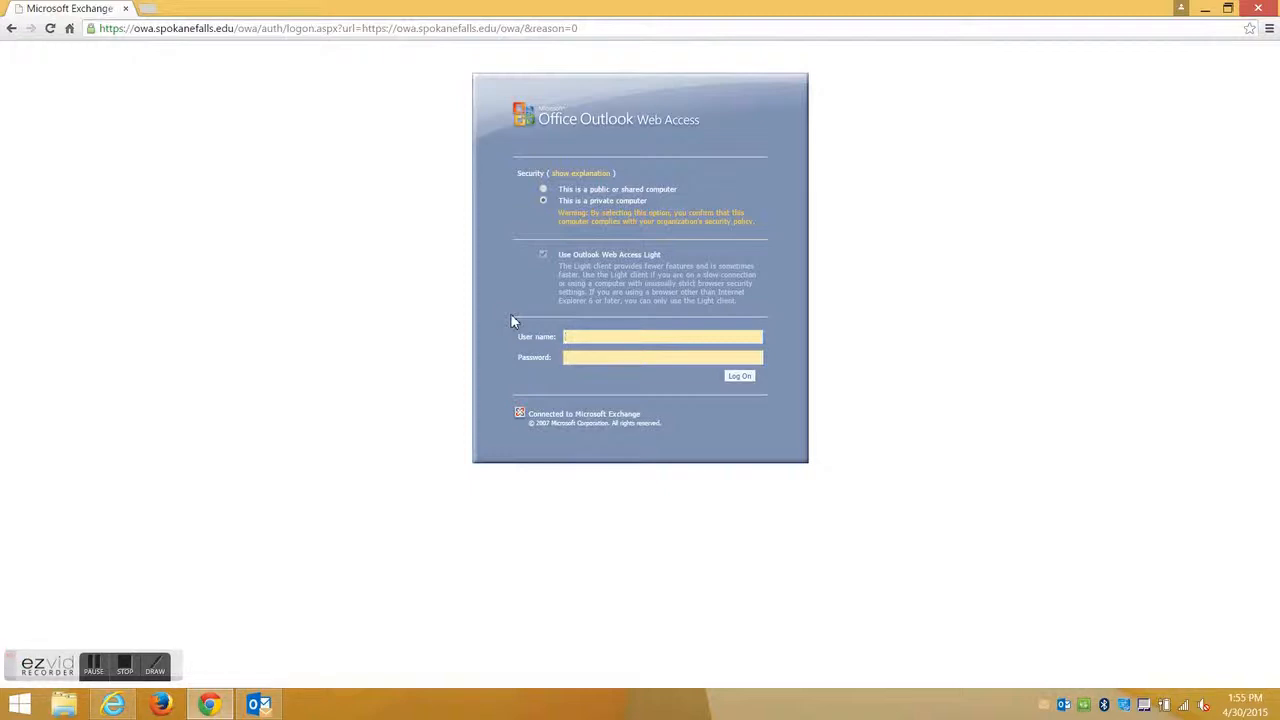
key(Tab)
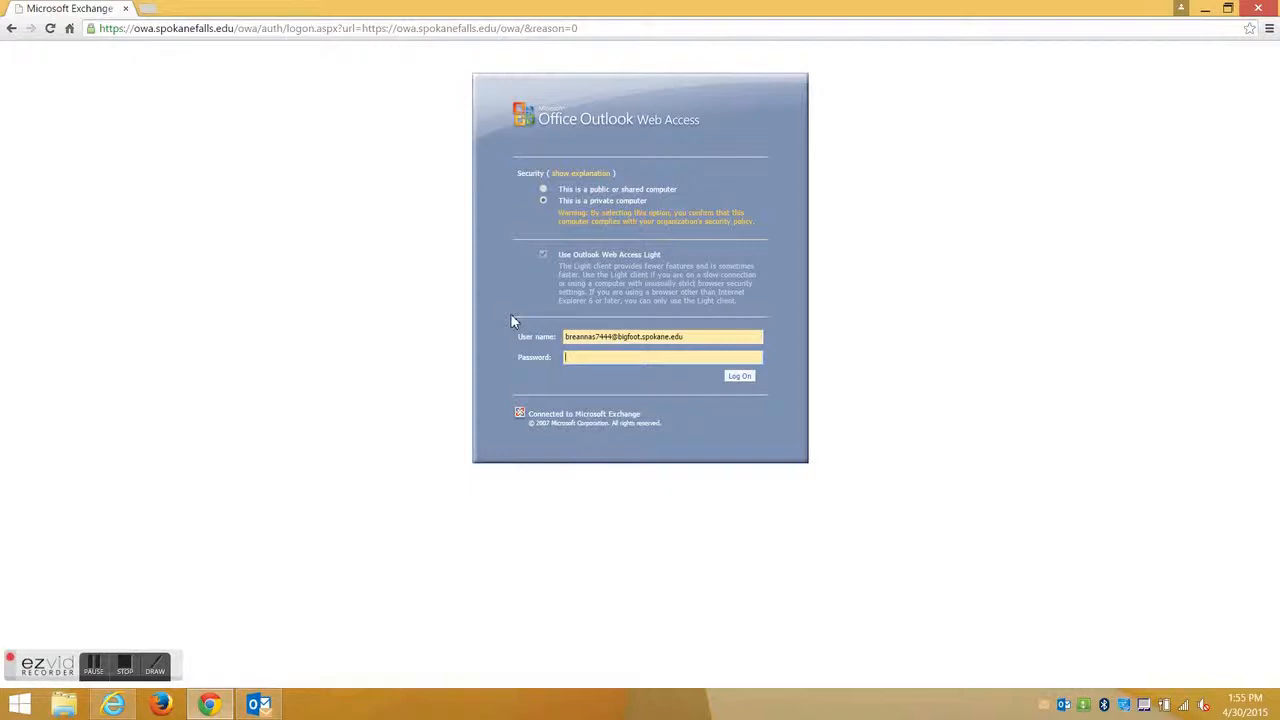
text(••••••••••)
click(739, 377)
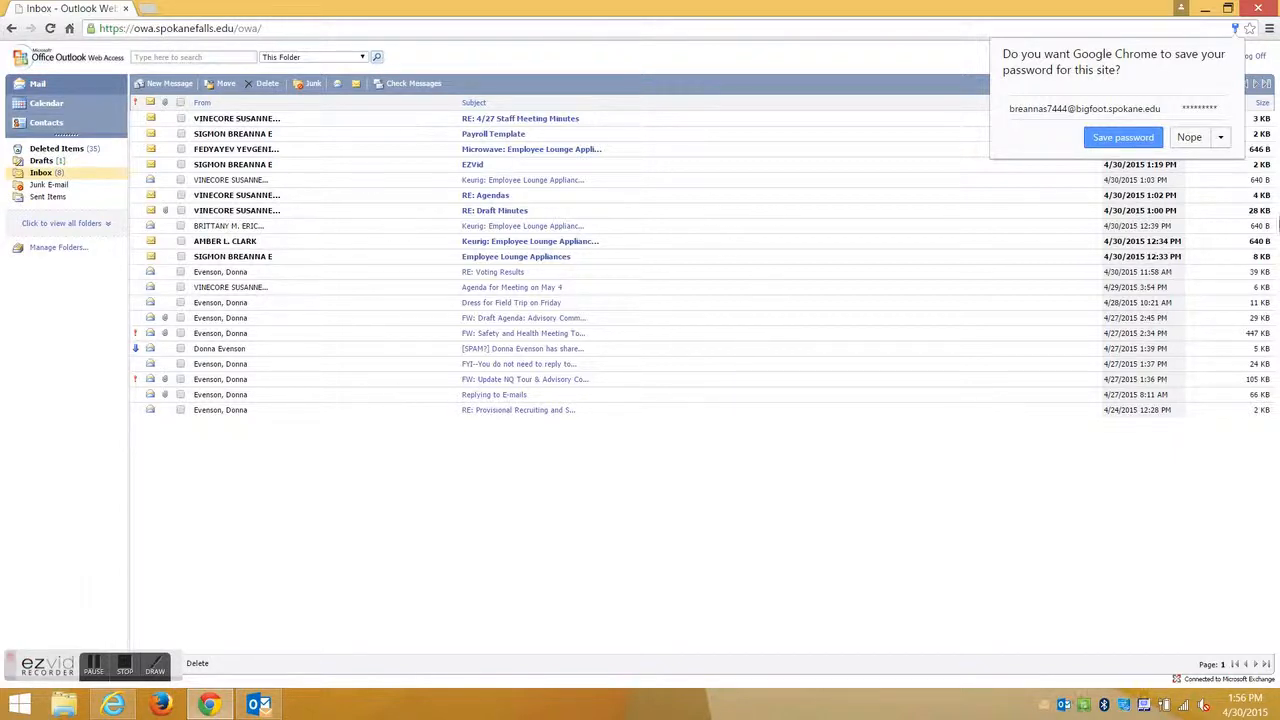
Decline saving the password, then send a 'You're welcome' reply to the 4/27 Staff Meeting Minutes sender.
click(1196, 138)
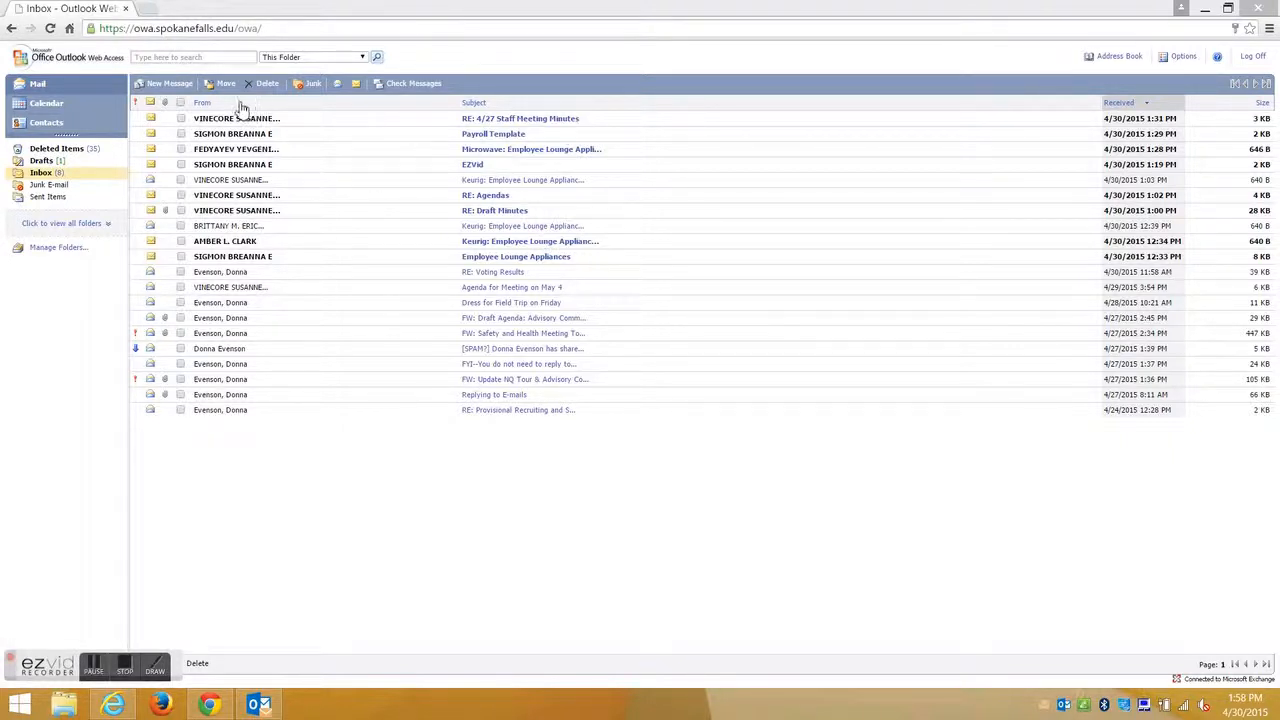
click(565, 119)
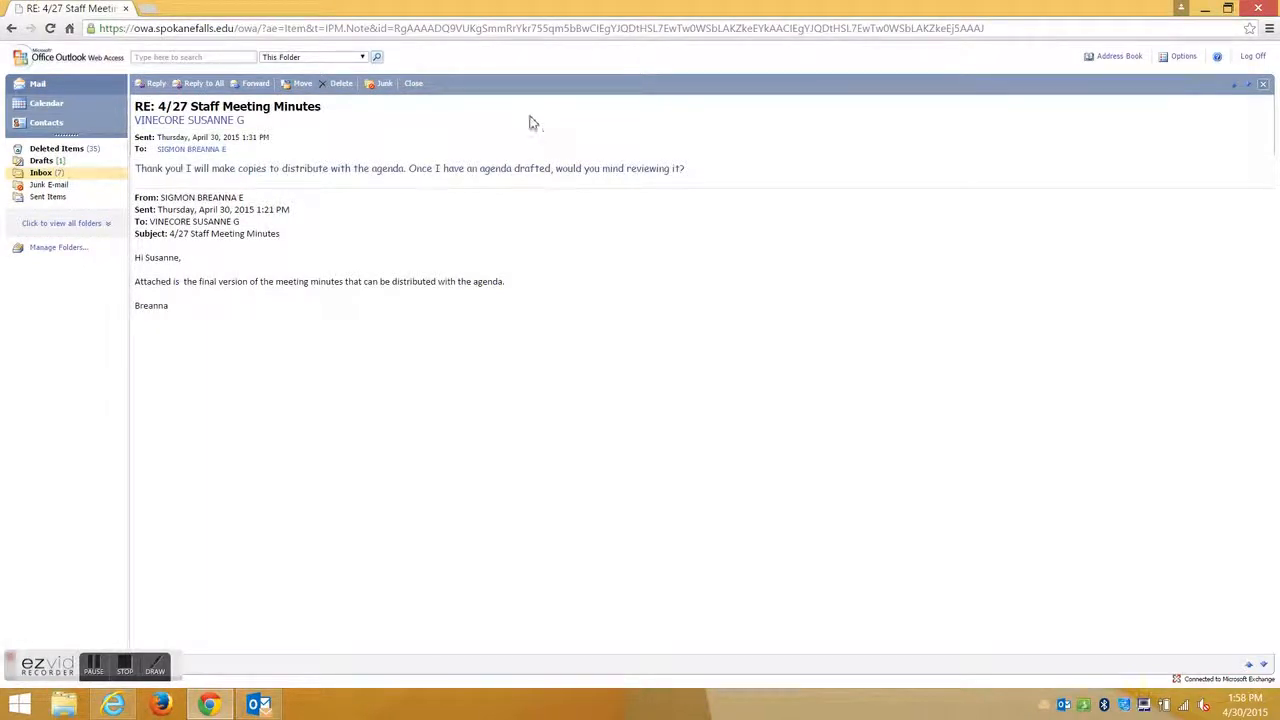
click(148, 85)
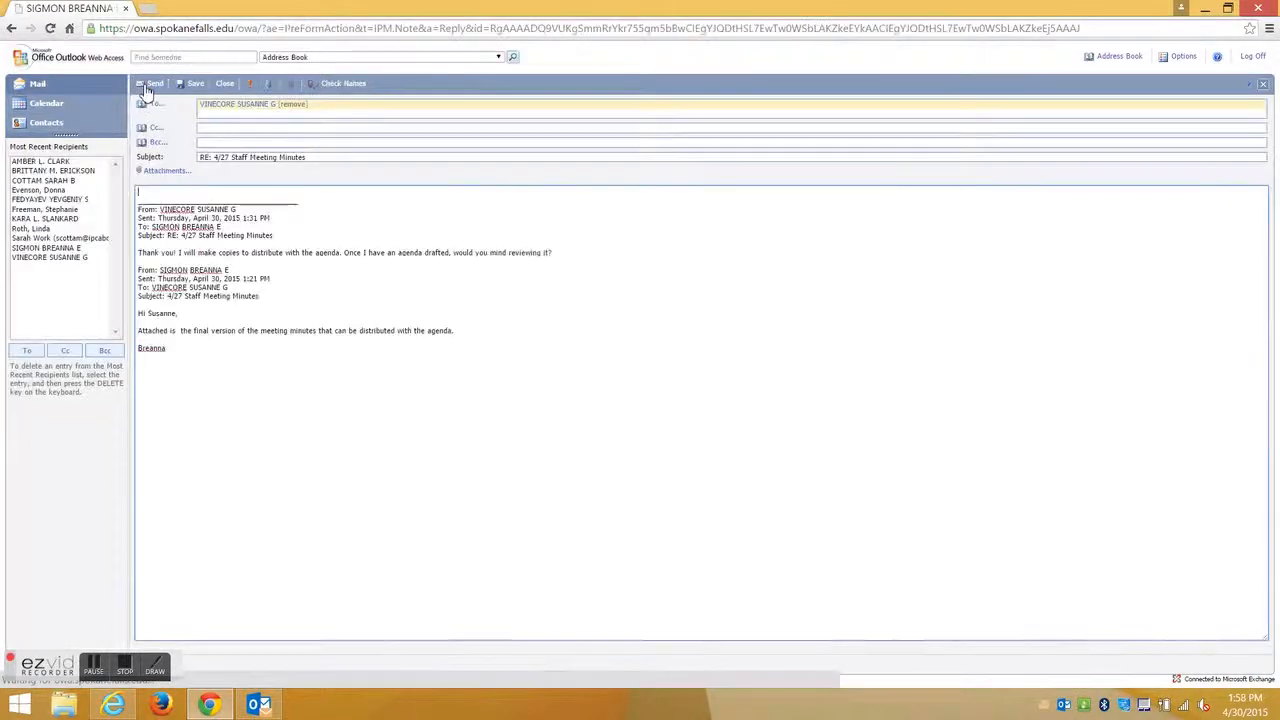
text(Than)
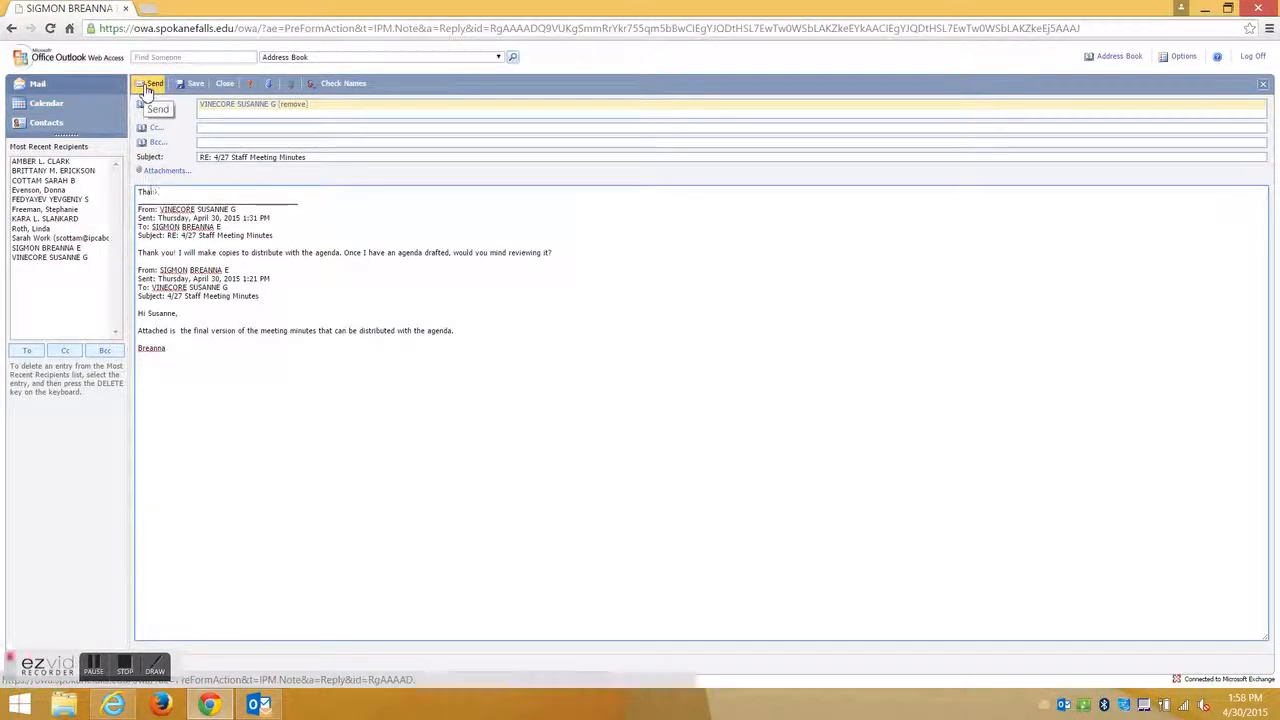
key(BackSpace)
key(BackSpace)
key(BackSpace)
key(BackSpace)
text(You're welcome, Susanne!)
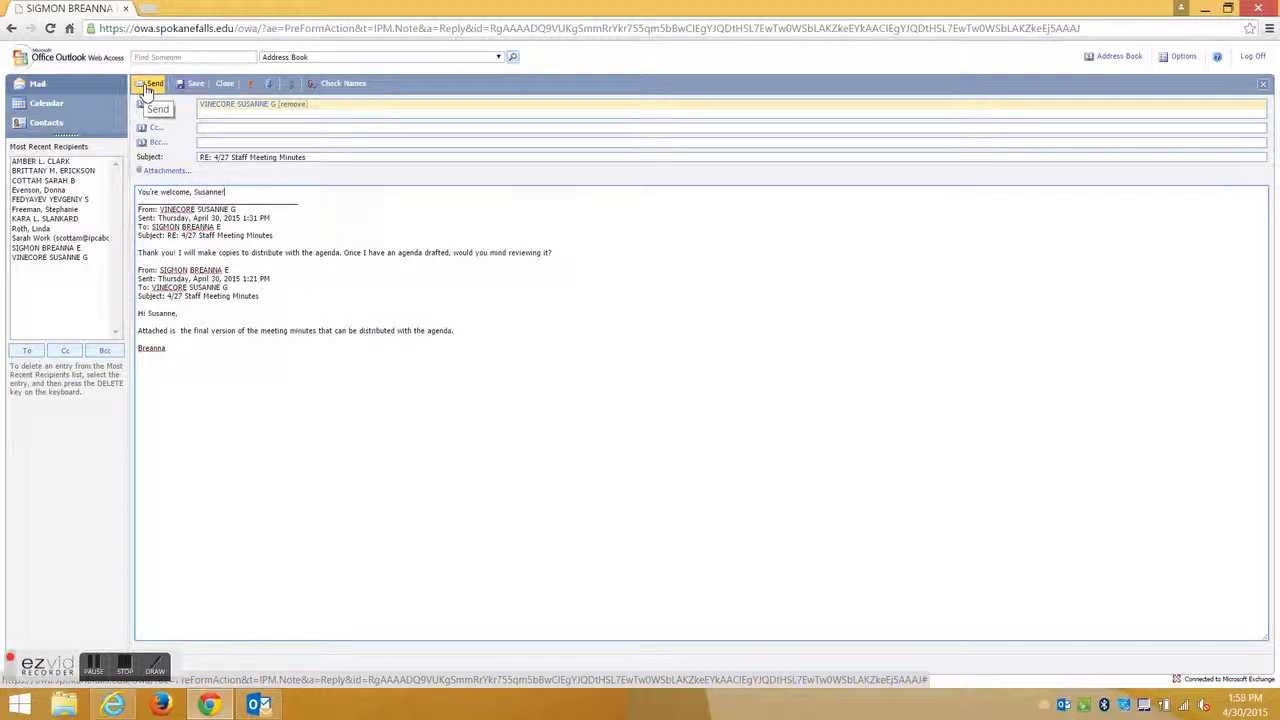
click(146, 88)
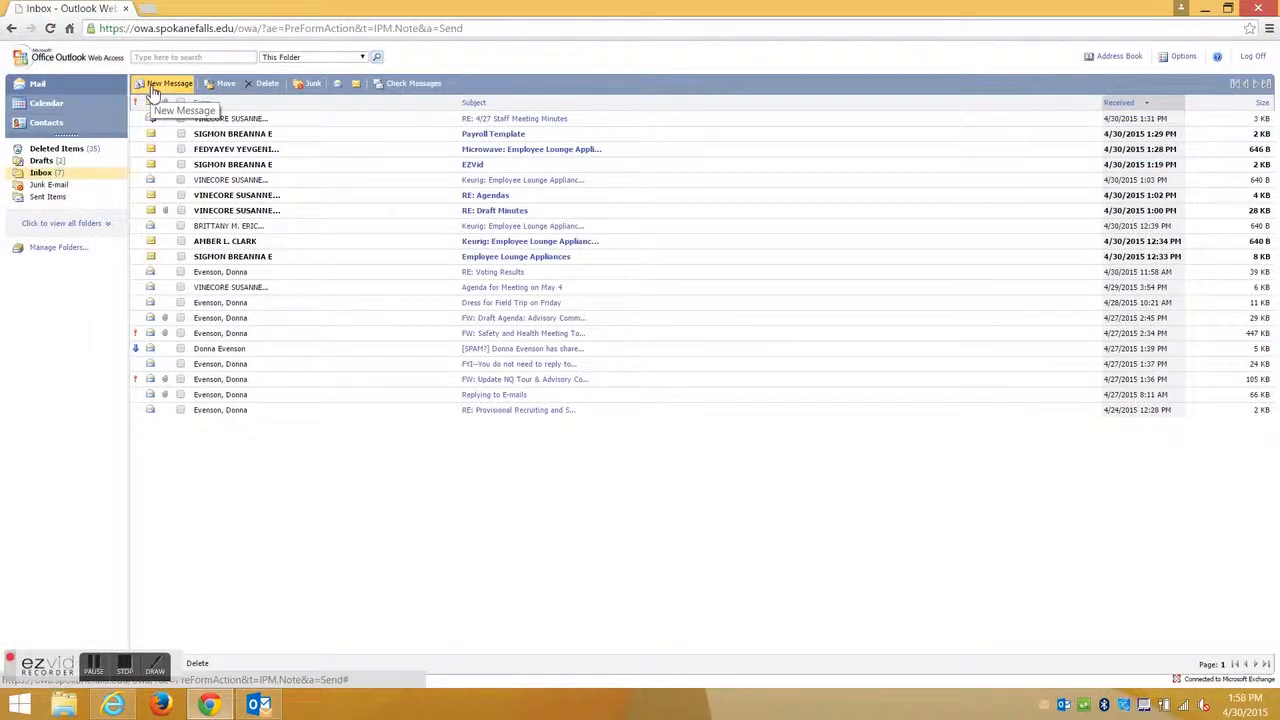
Start a new message and add the first contact, found by surname search, to the To line.
click(169, 87)
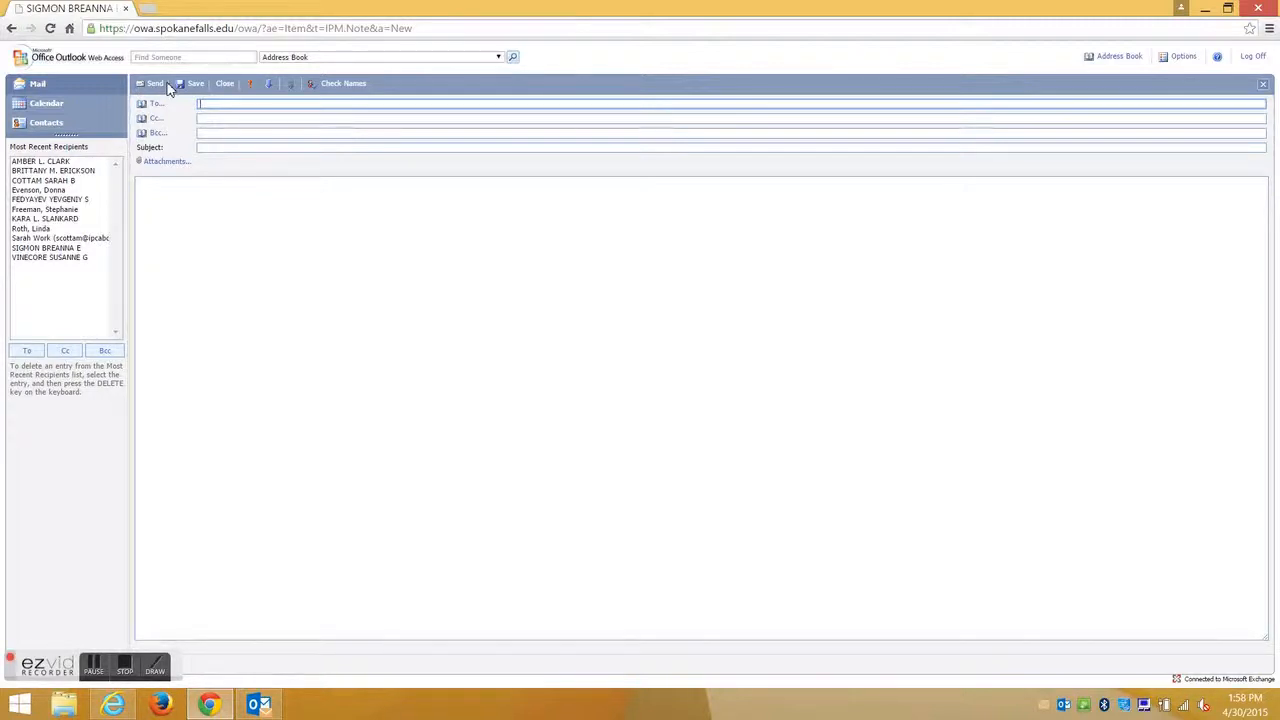
click(166, 57)
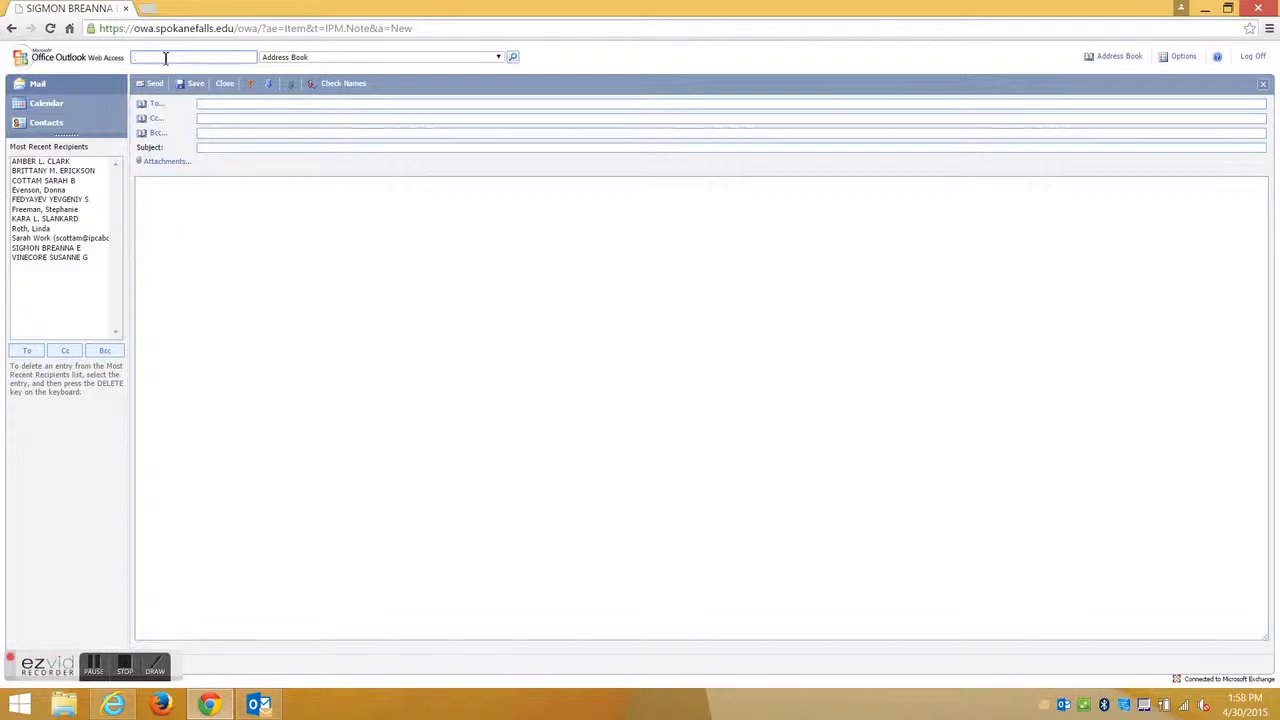
text(cottam)
key(Return)
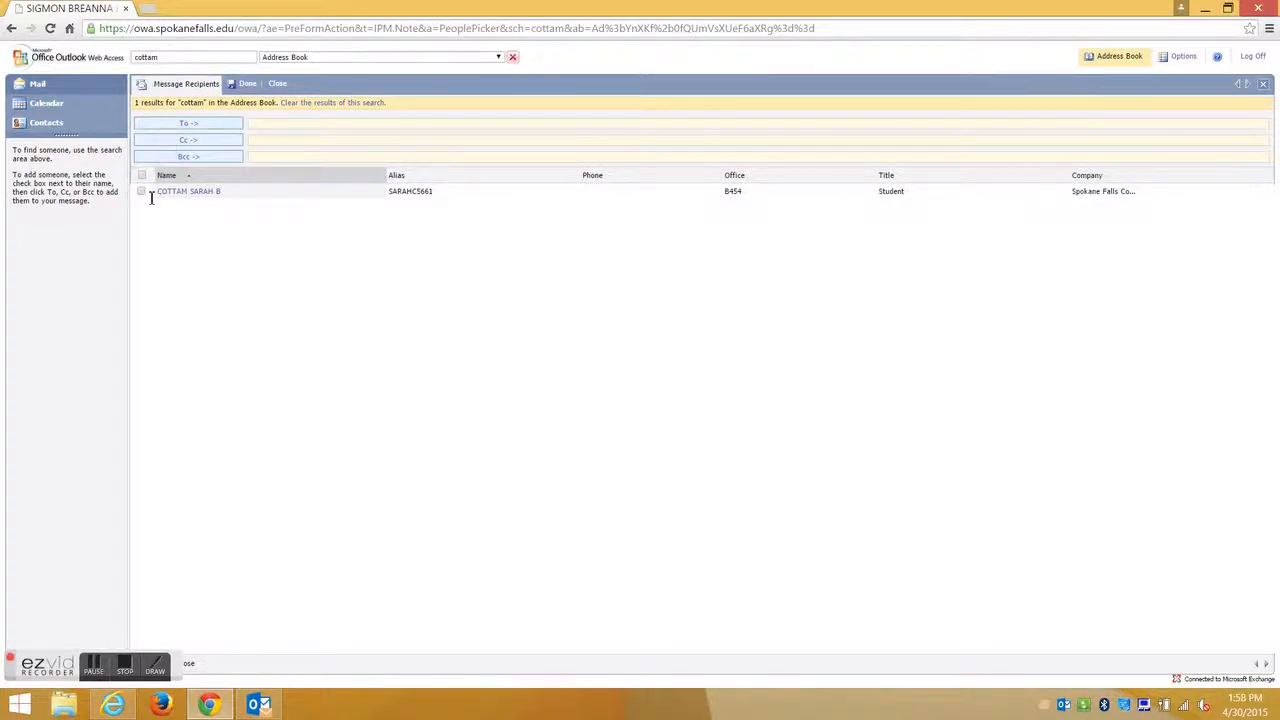
click(141, 191)
click(201, 127)
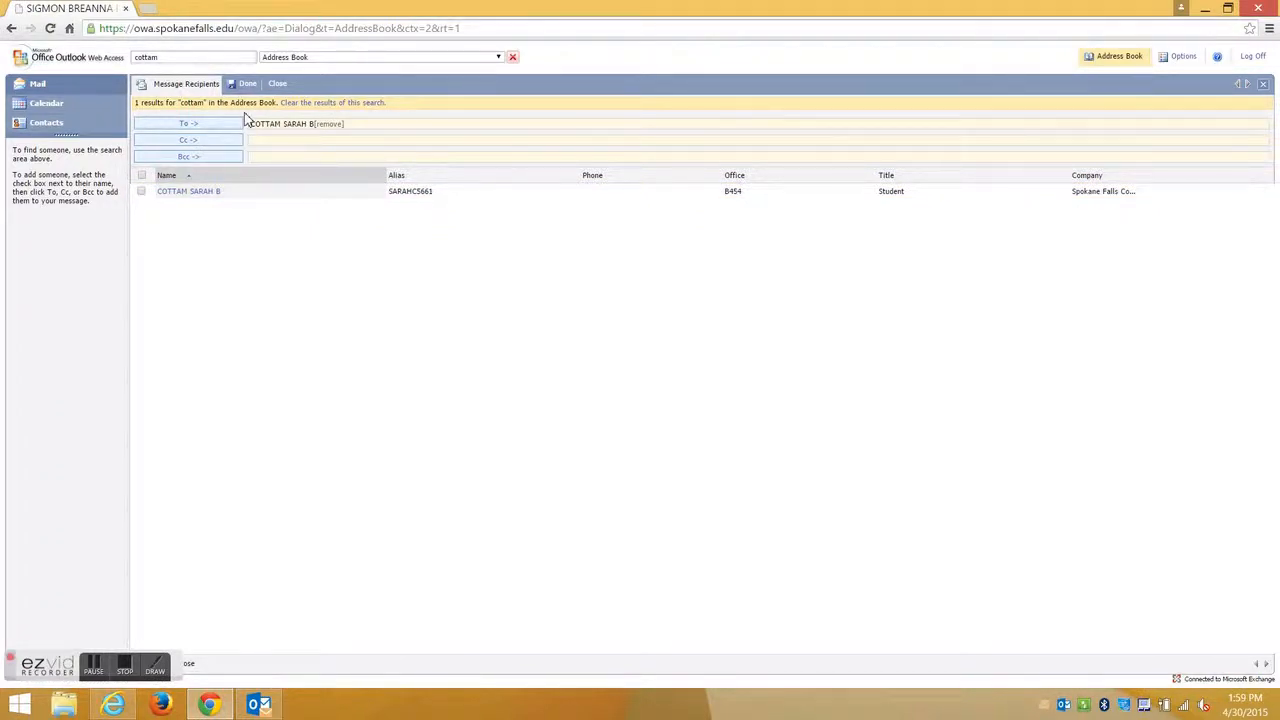
Search the address book for the instructor by surname and add them as a second recipient.
double_click(184, 57)
text(evenson)
key(Return)
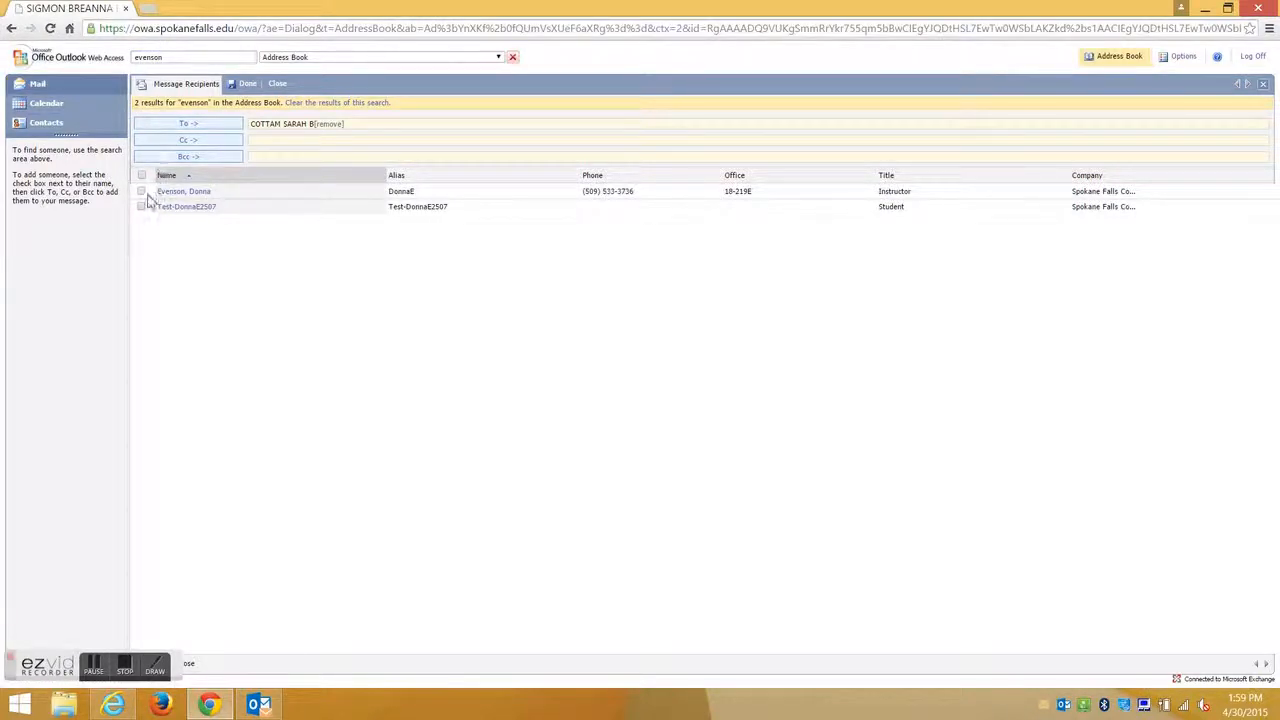
click(141, 191)
click(174, 127)
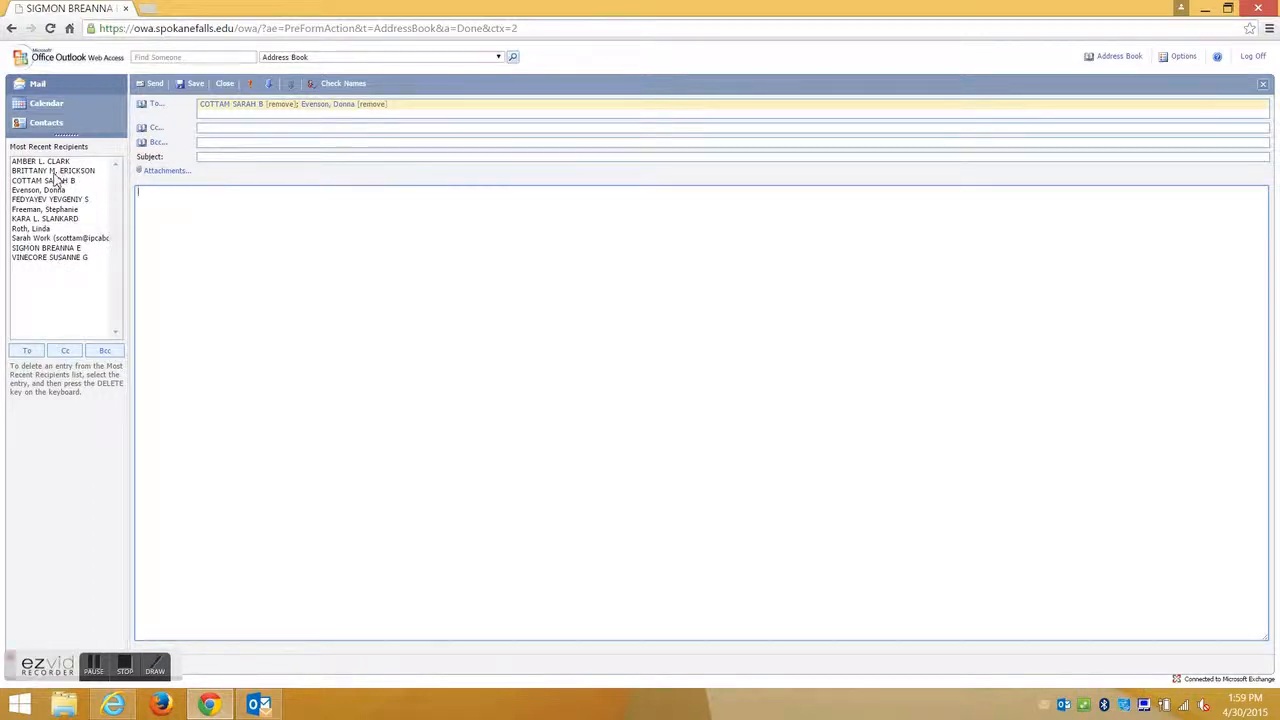
Add your own address, set subject 'This is a test of my remote access', and begin the body 'Hello this is a'.
double_click(58, 249)
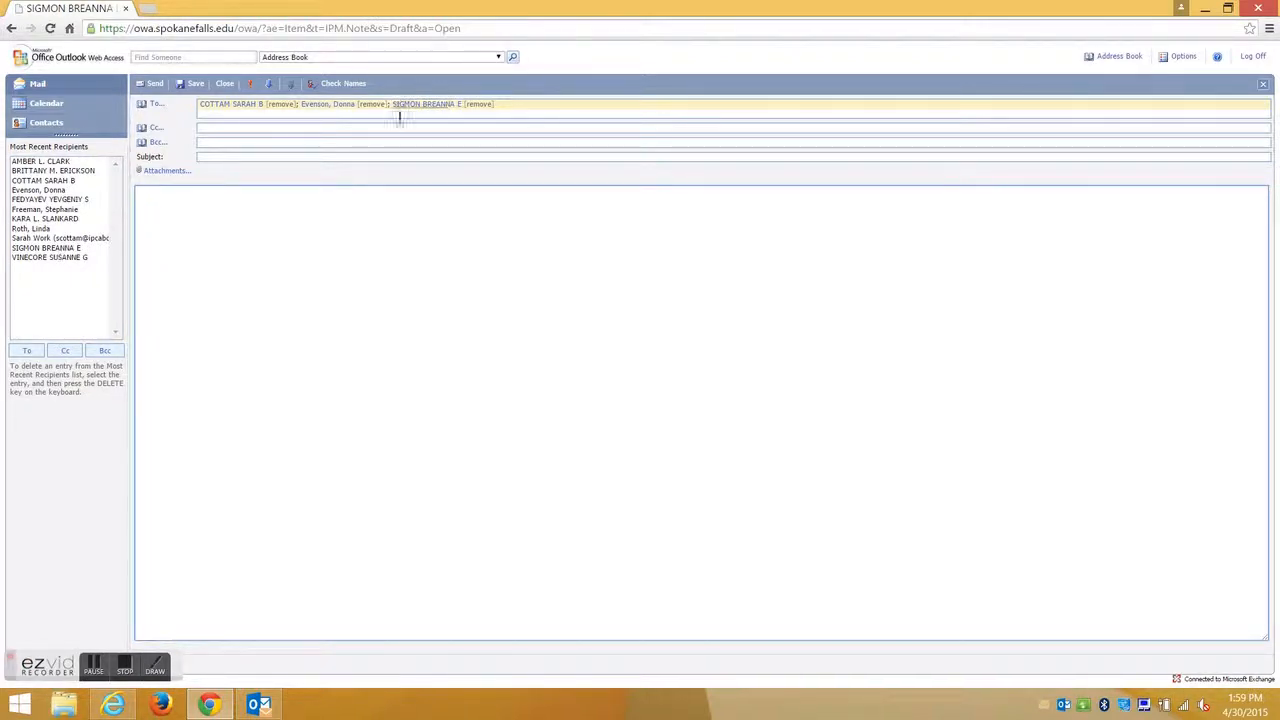
click(301, 157)
text(This is)
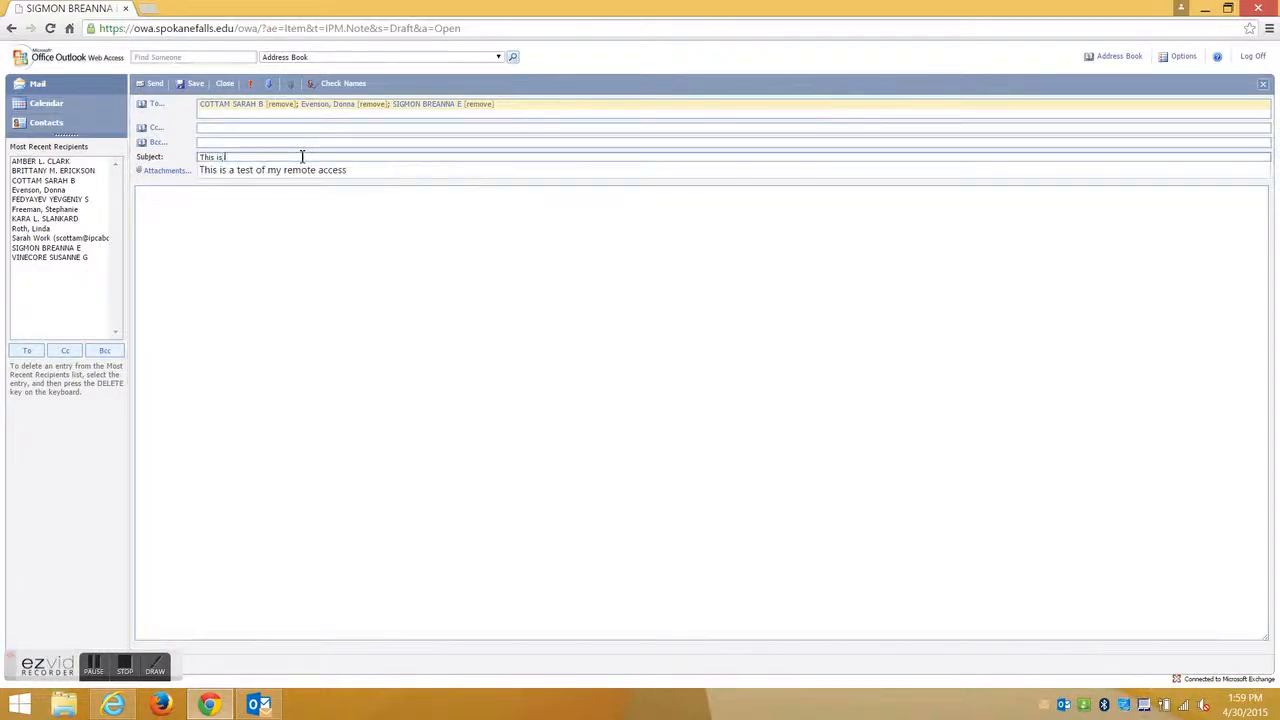
key(Down)
key(Return)
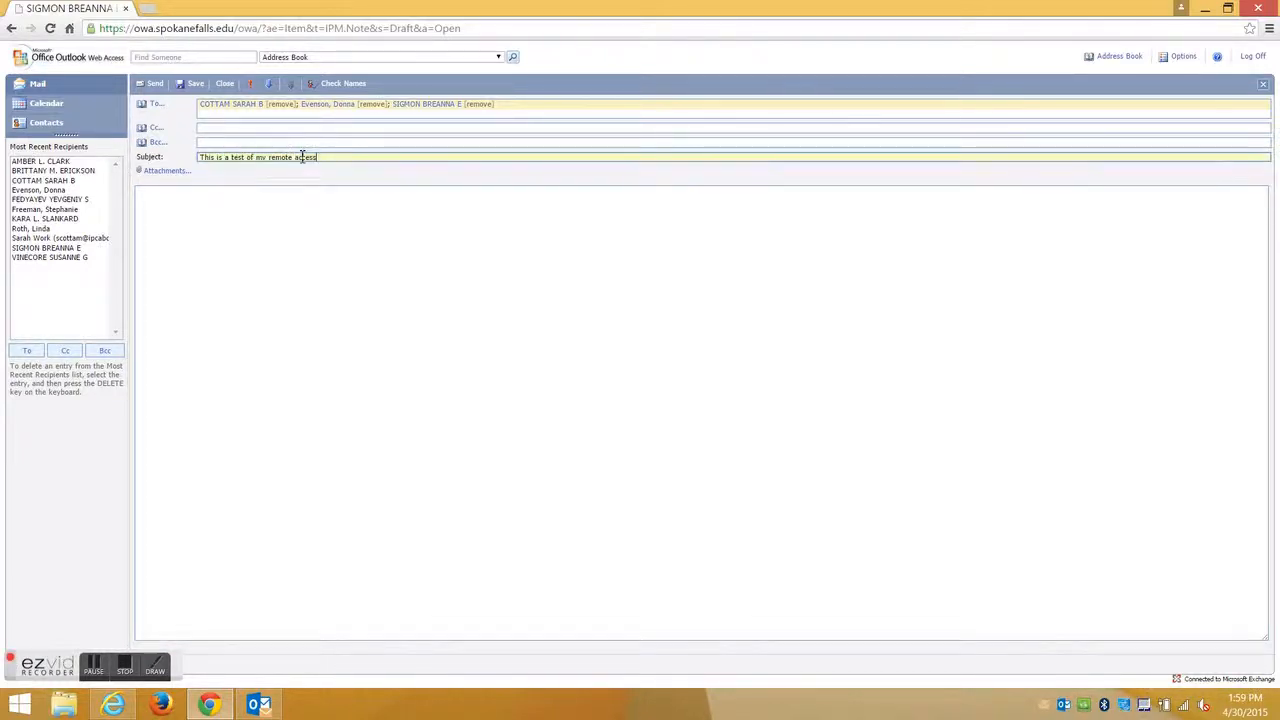
click(232, 196)
text(Hello this is a test.)
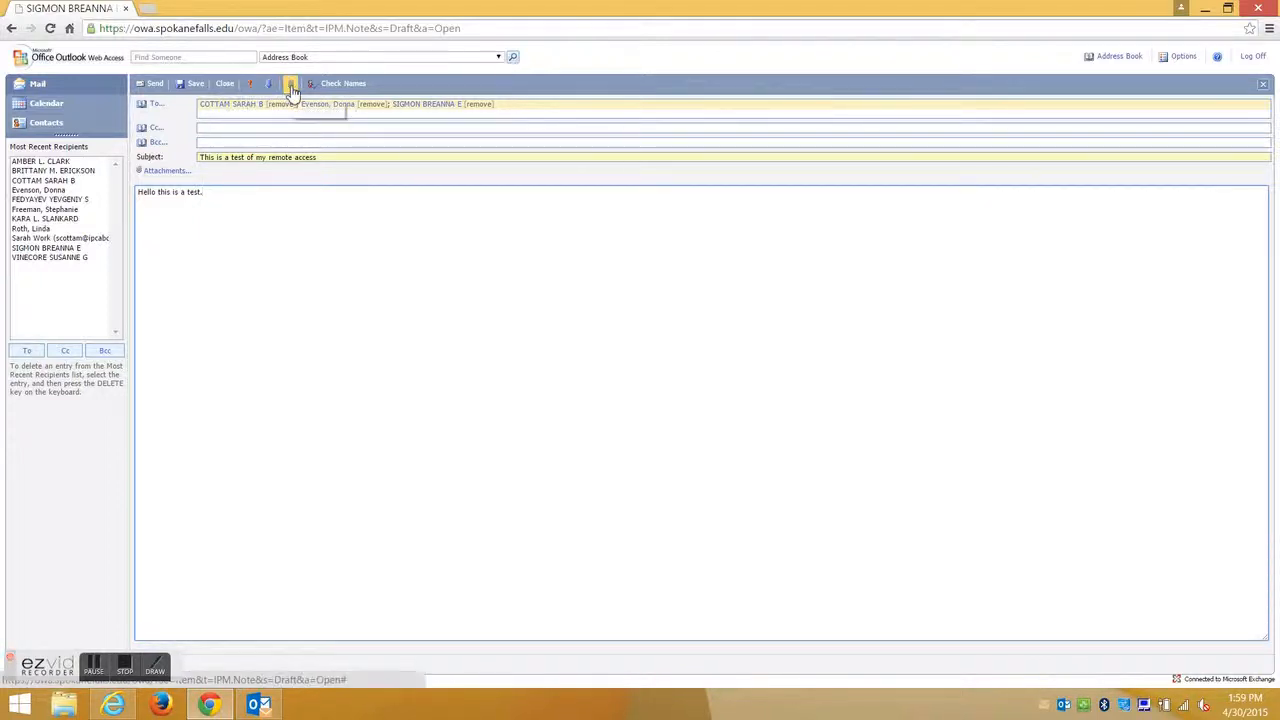
click(183, 176)
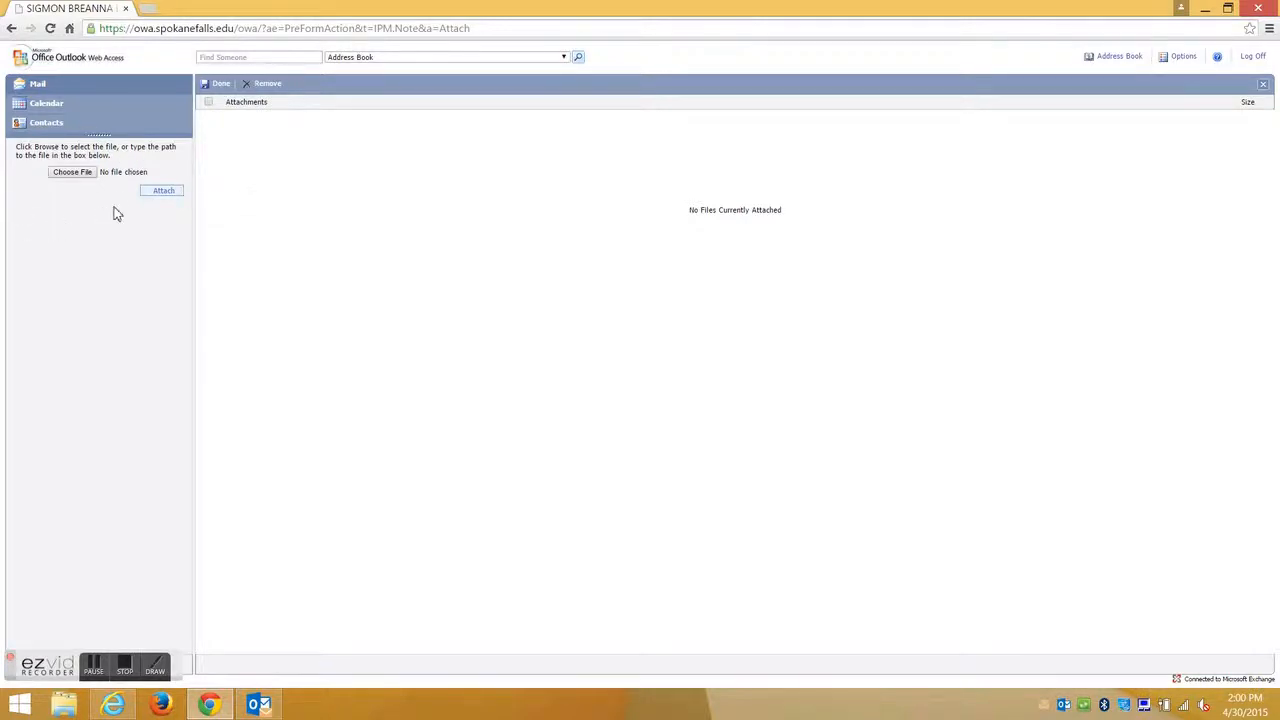
click(73, 173)
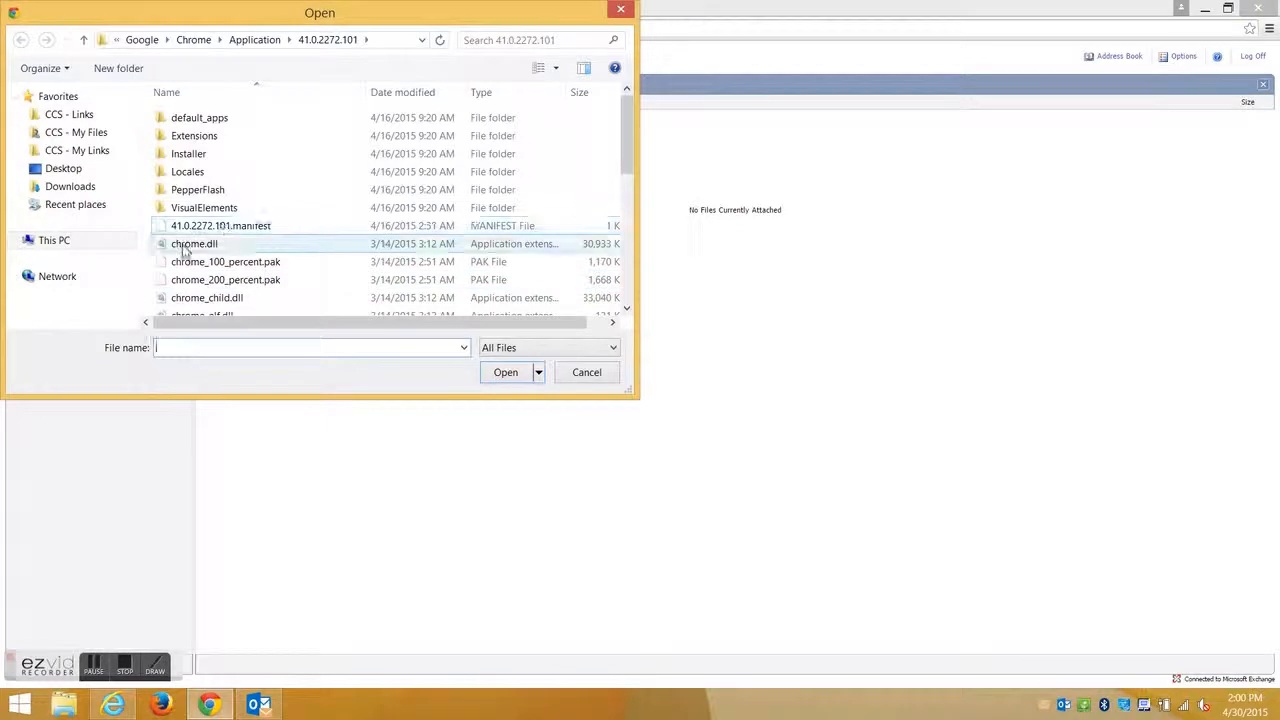
click(186, 280)
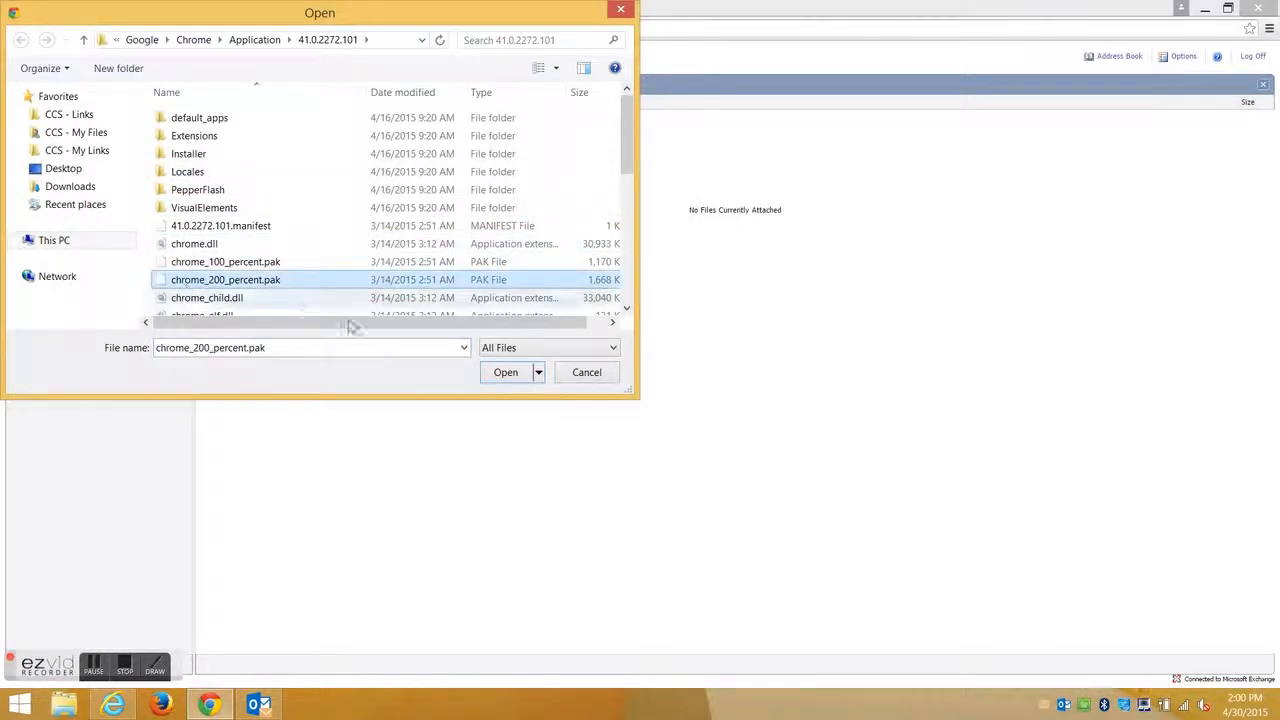
click(505, 378)
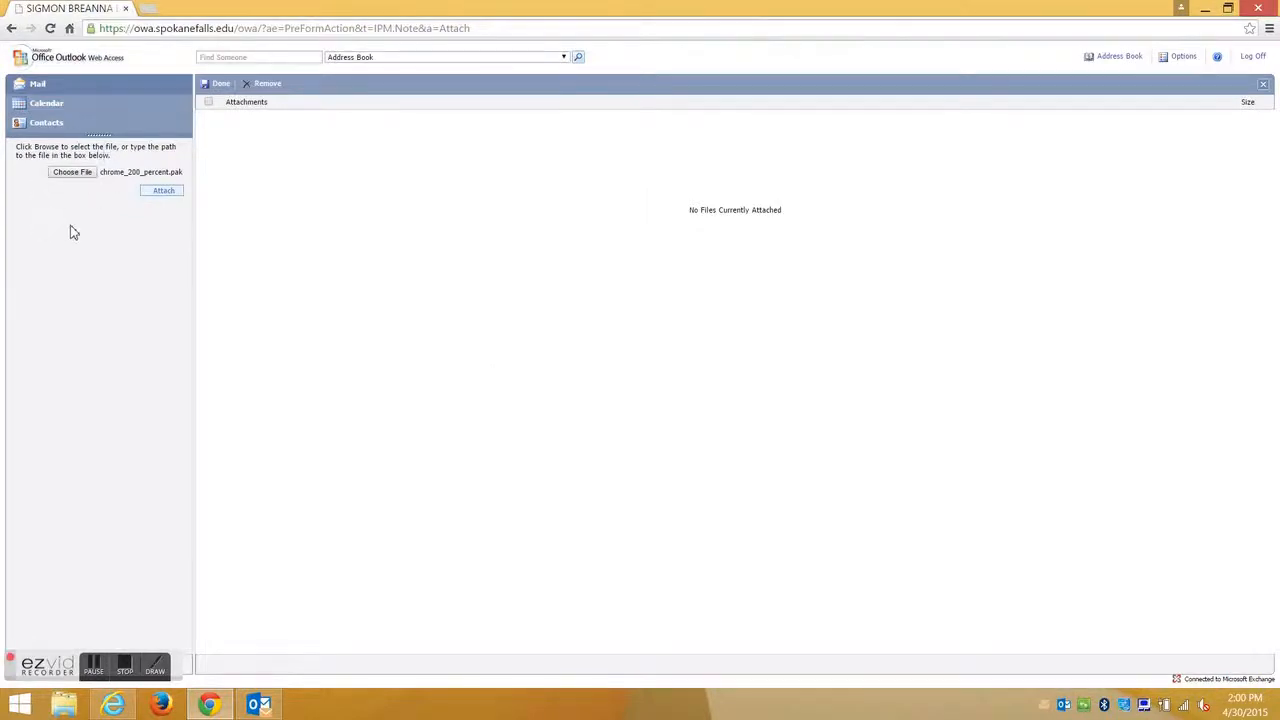
click(162, 191)
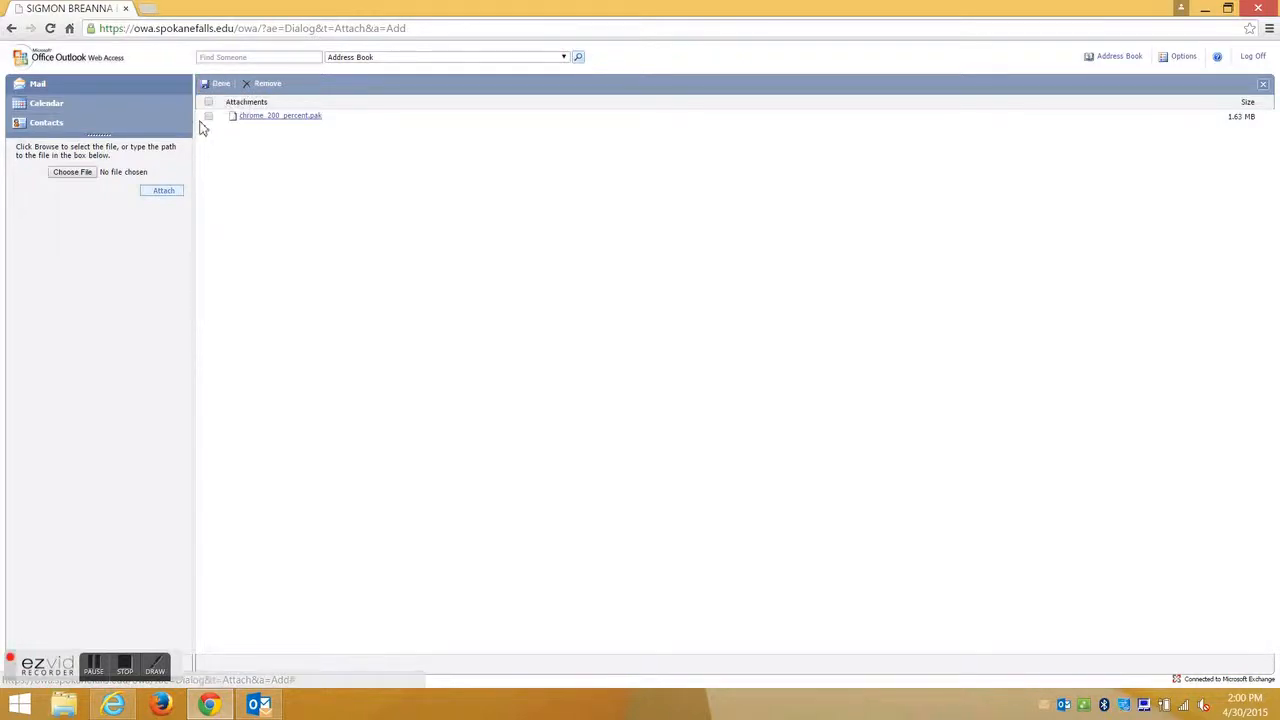
click(266, 86)
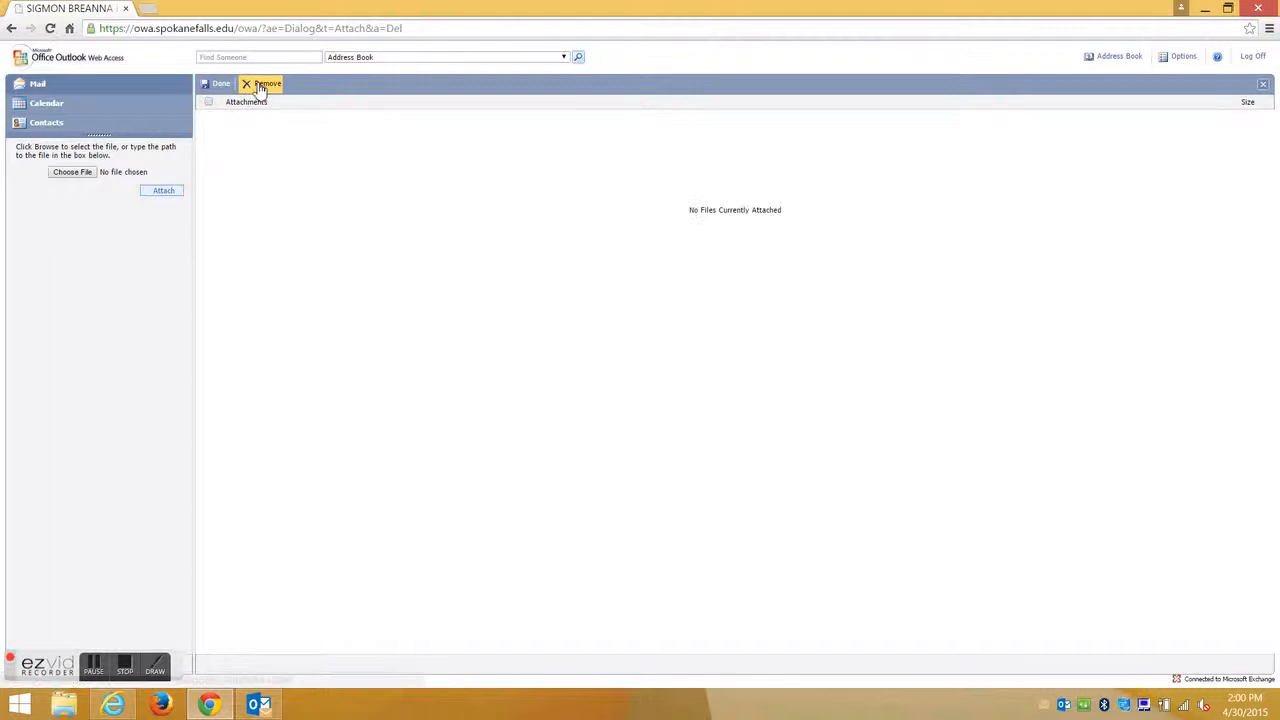
click(222, 86)
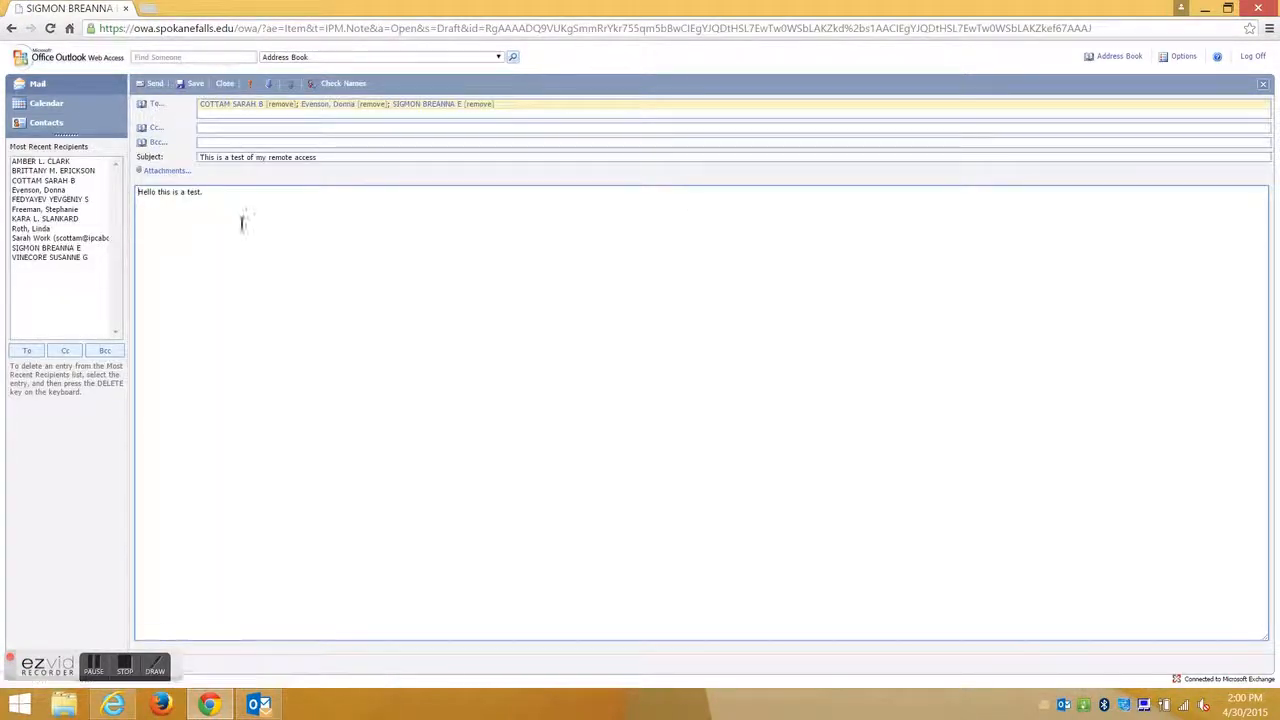
Put the sender's first name on a new line beneath the 'Hello this is a test' greeting.
click(229, 196)
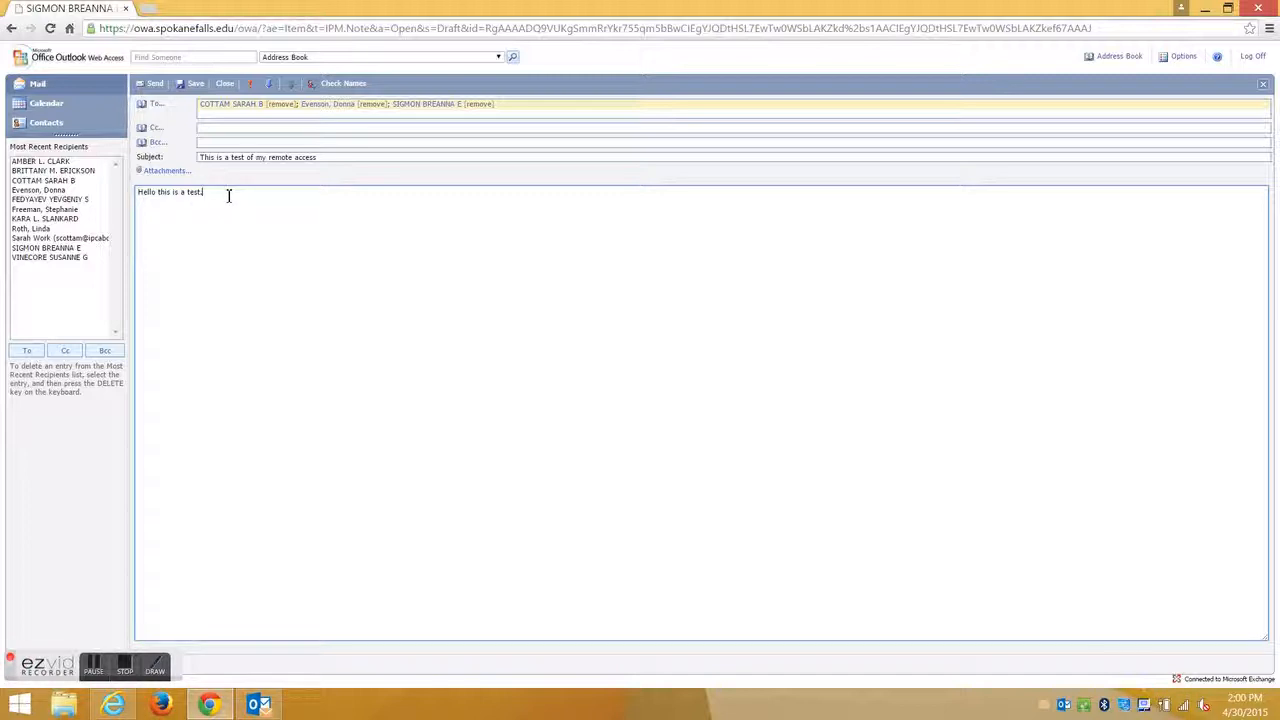
key(Return)
key(Return)
text(Breanna)
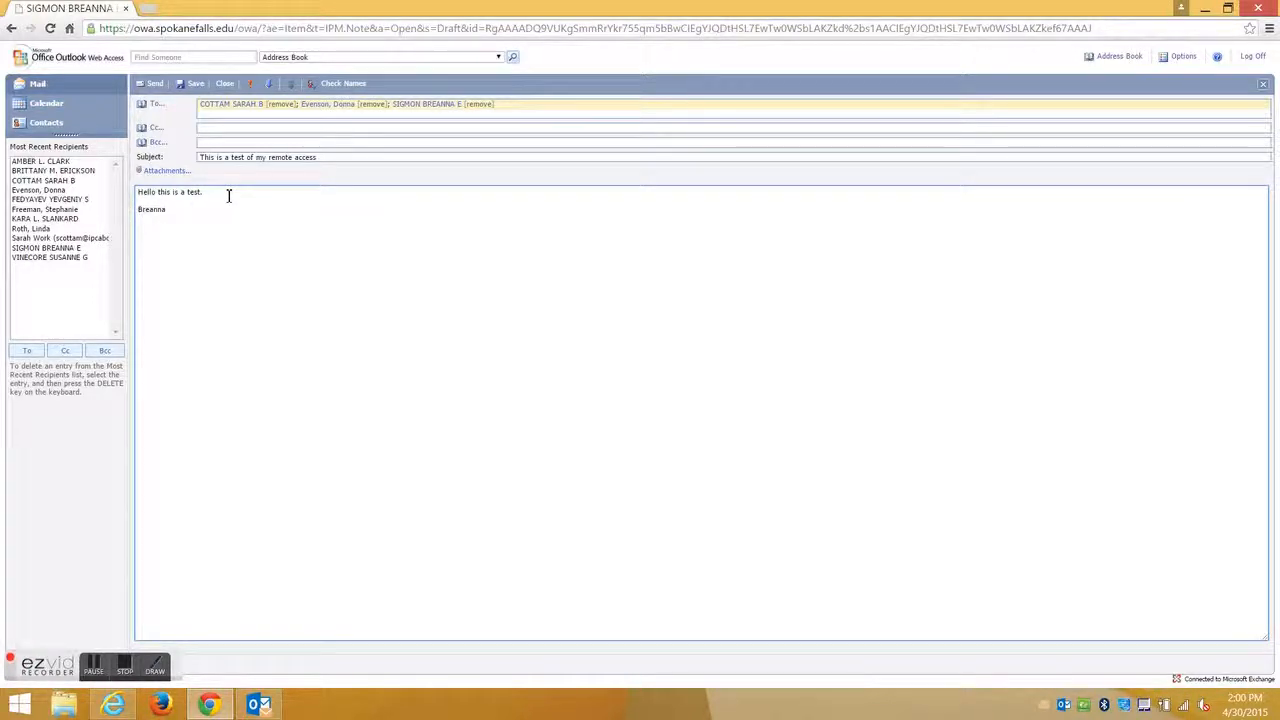
double_click(229, 196)
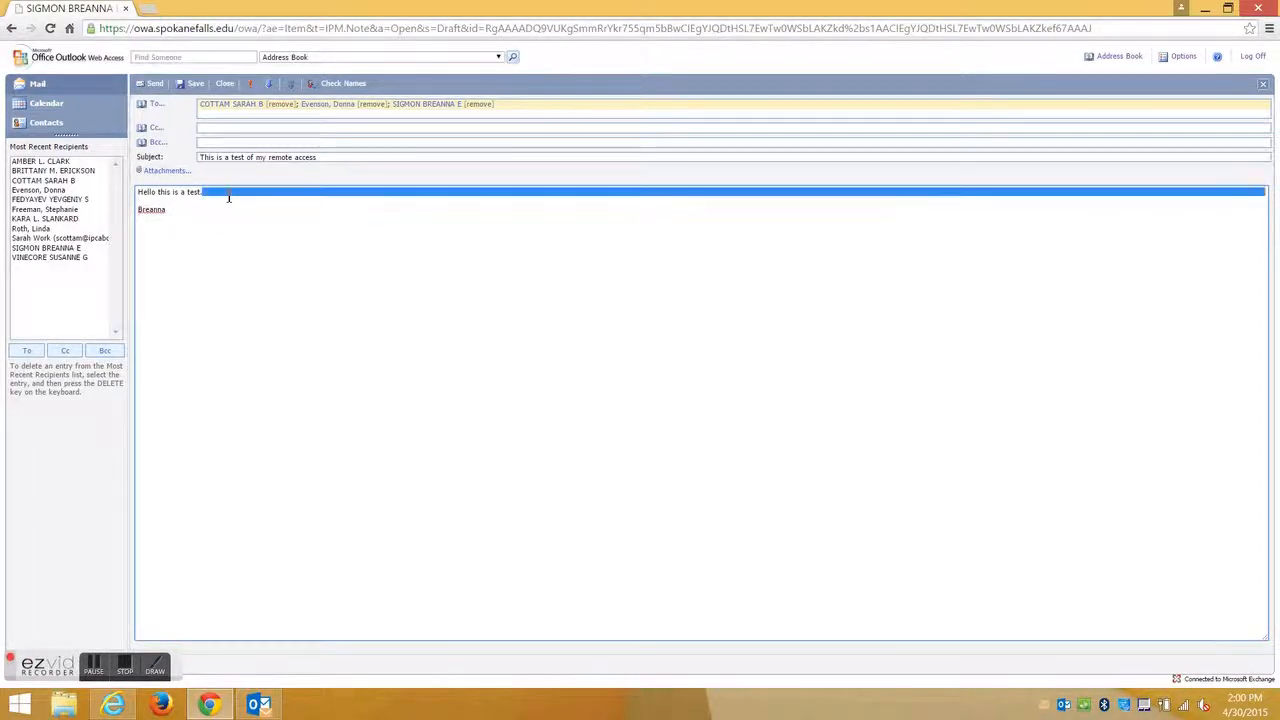
click(183, 208)
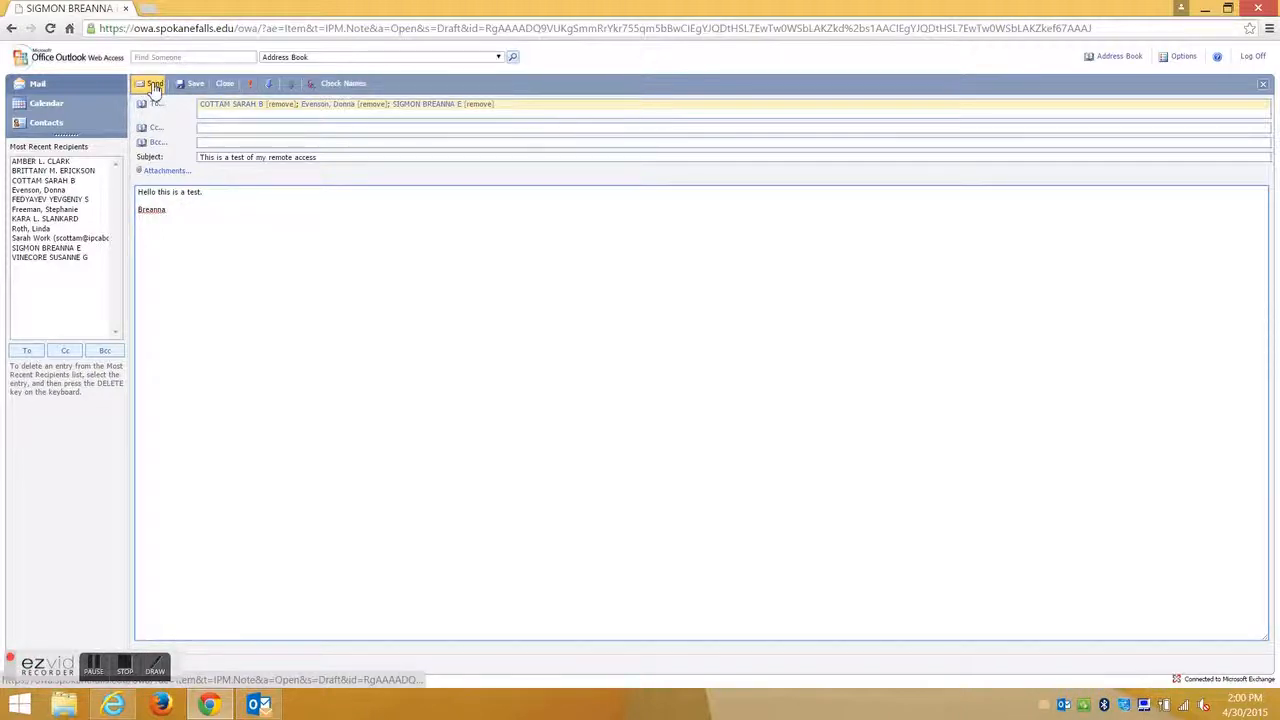
Close the draft without saving, check for new messages, and open the account Options.
click(226, 86)
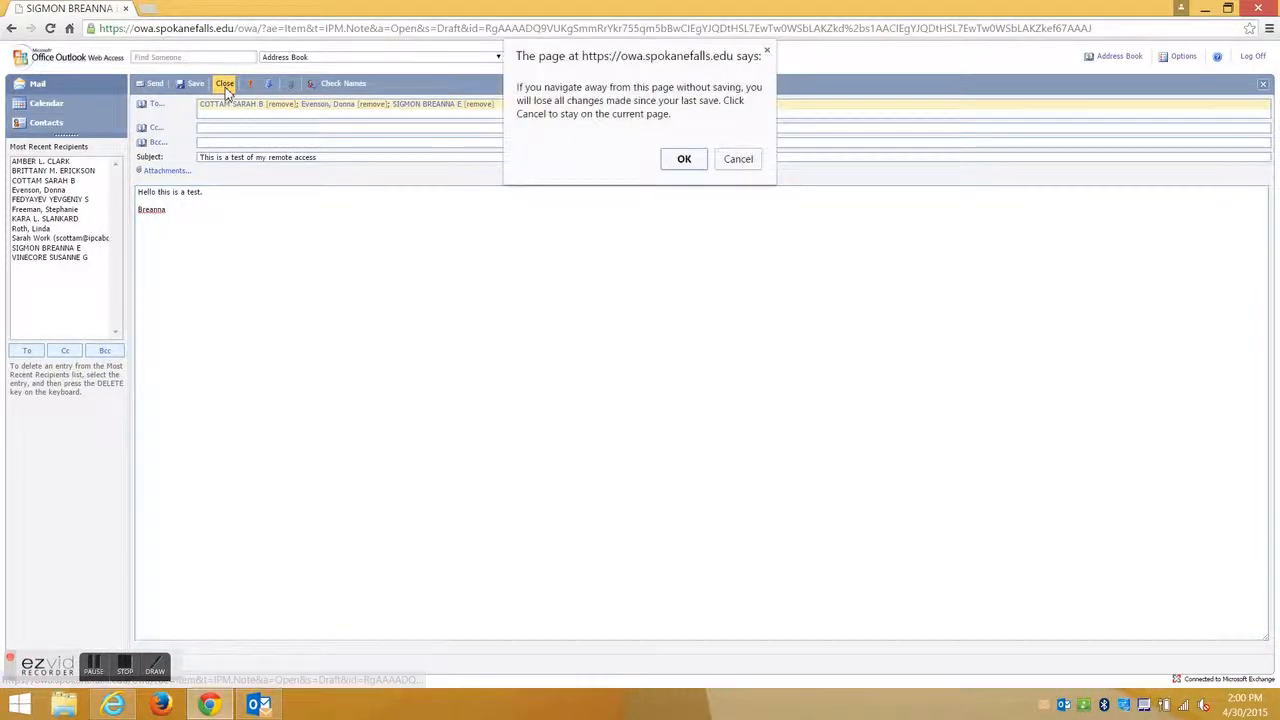
click(683, 162)
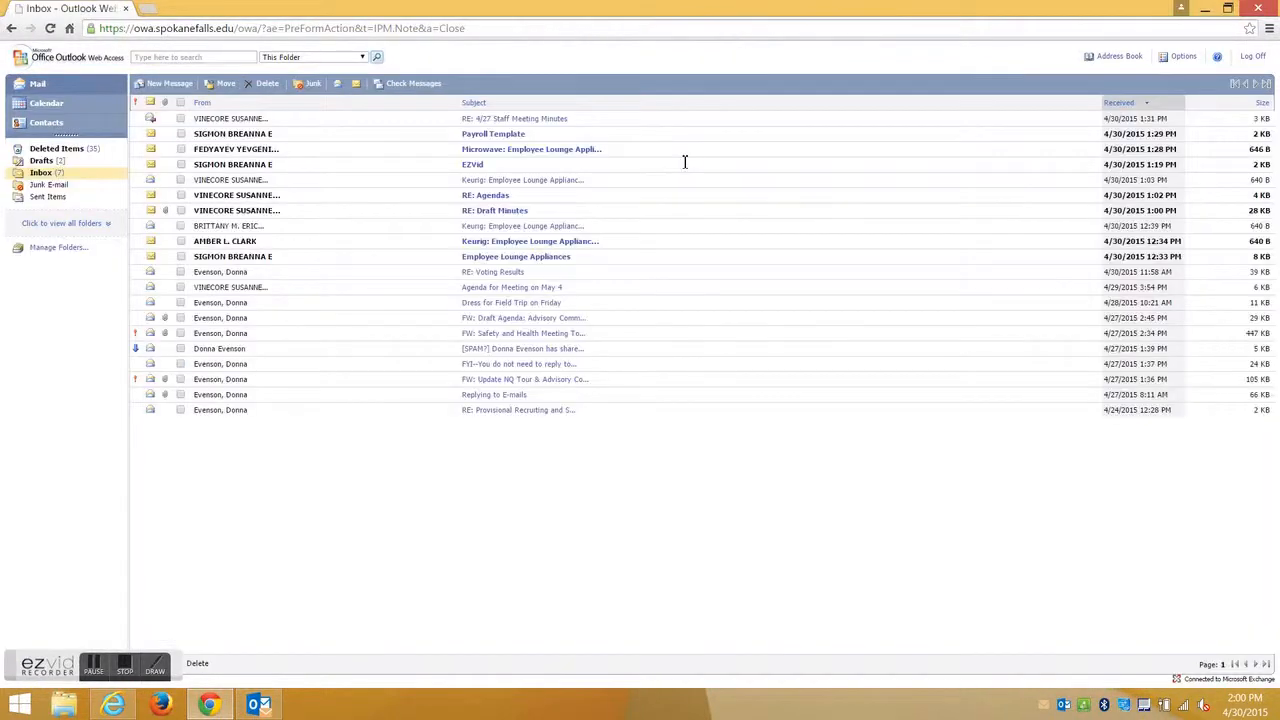
click(423, 88)
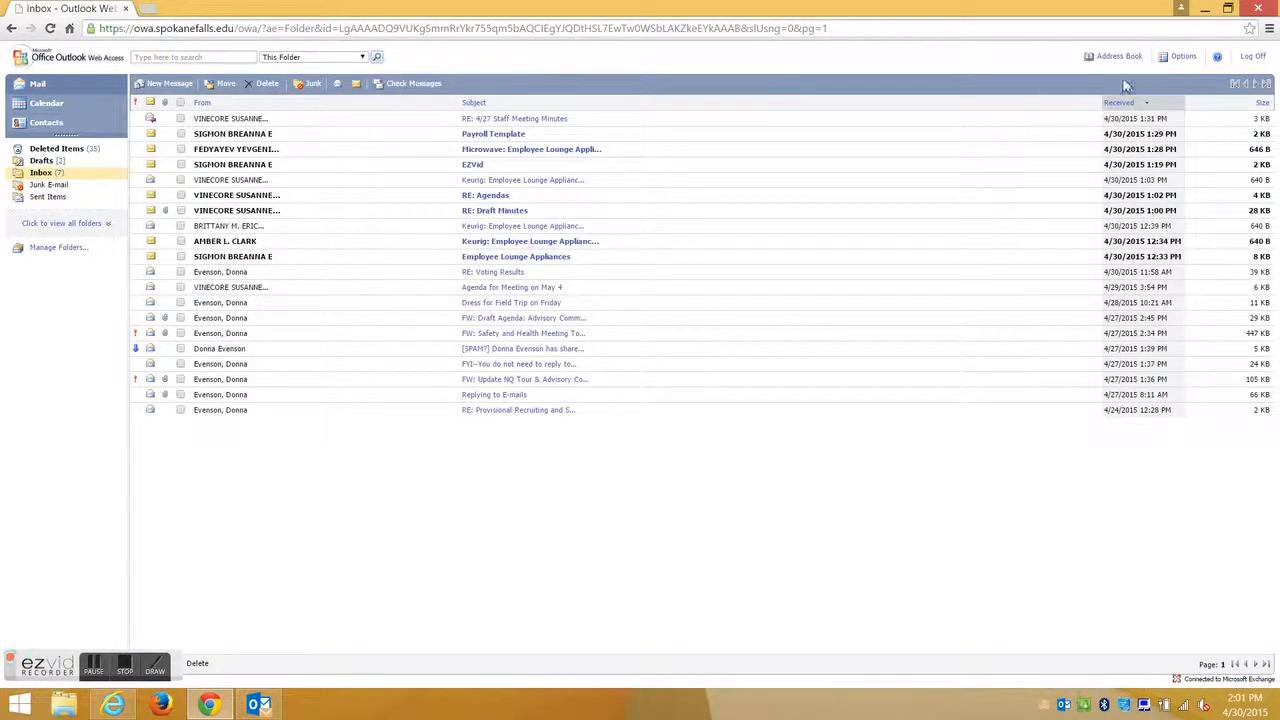
click(1183, 57)
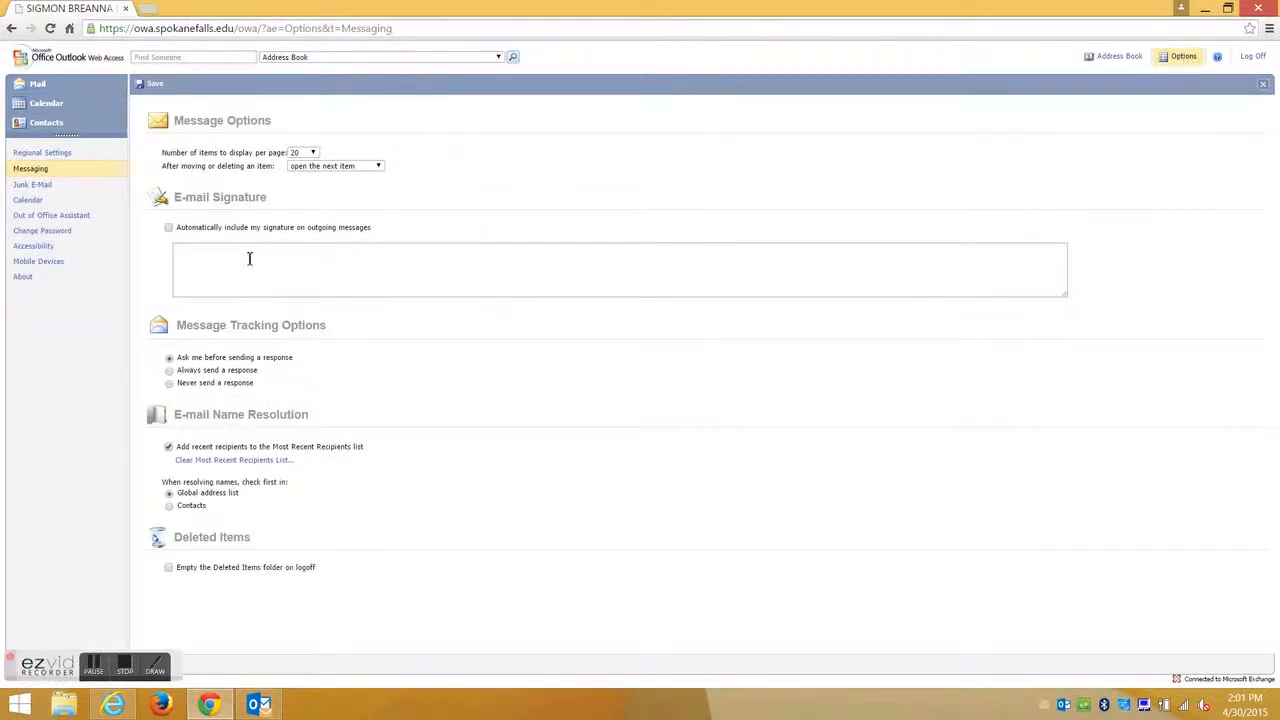
Enter the signature with name and 'contact information', keeping 20 items per page and open-next-item behaviour.
click(201, 255)
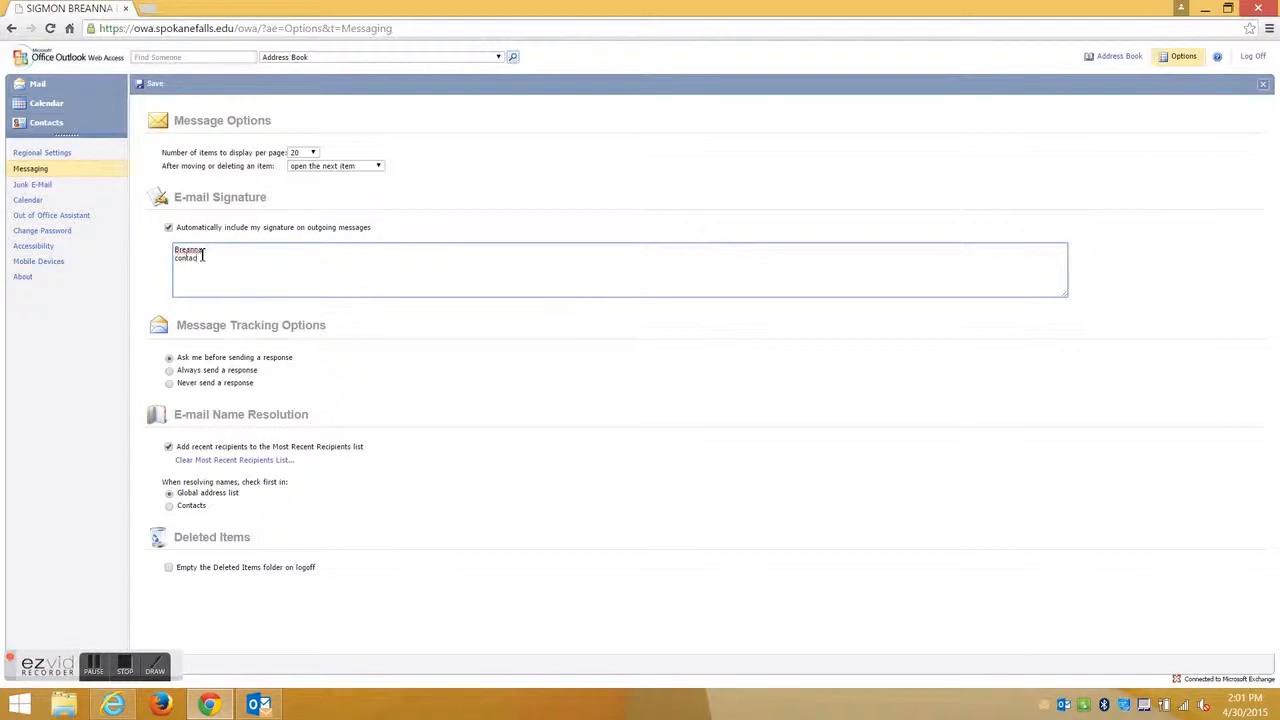
text(ormation)
click(312, 153)
click(313, 154)
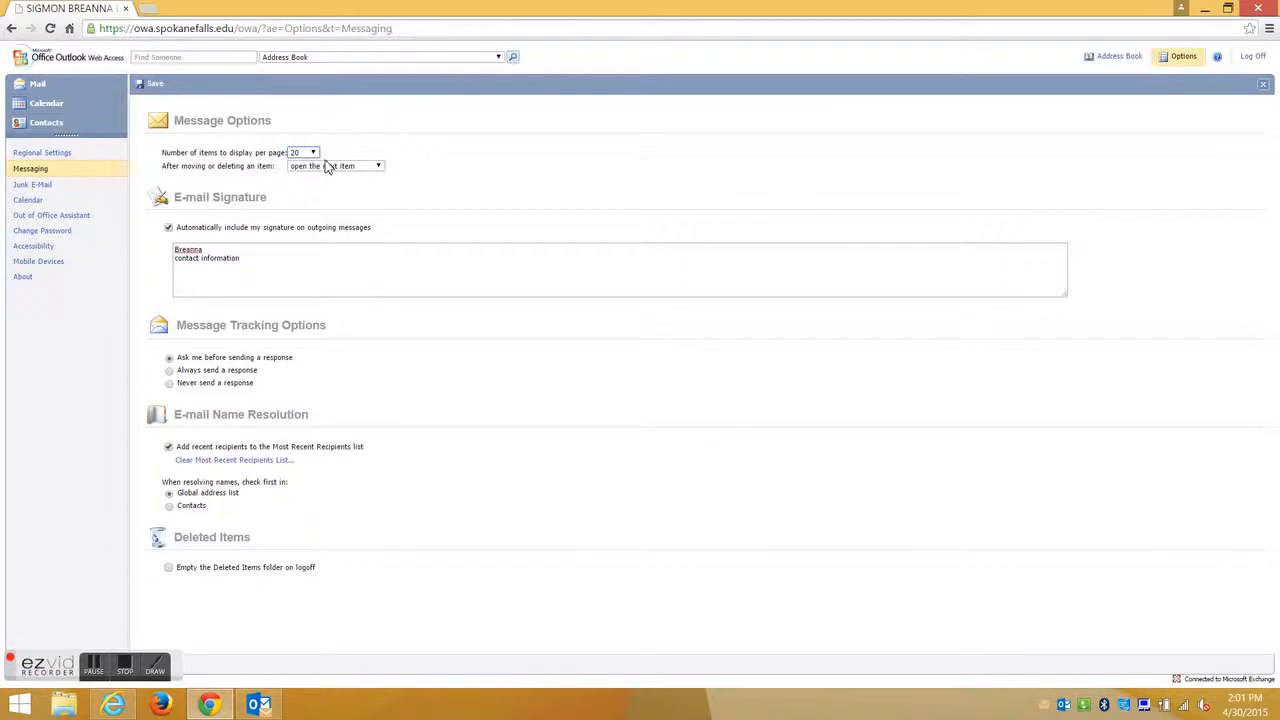
click(327, 167)
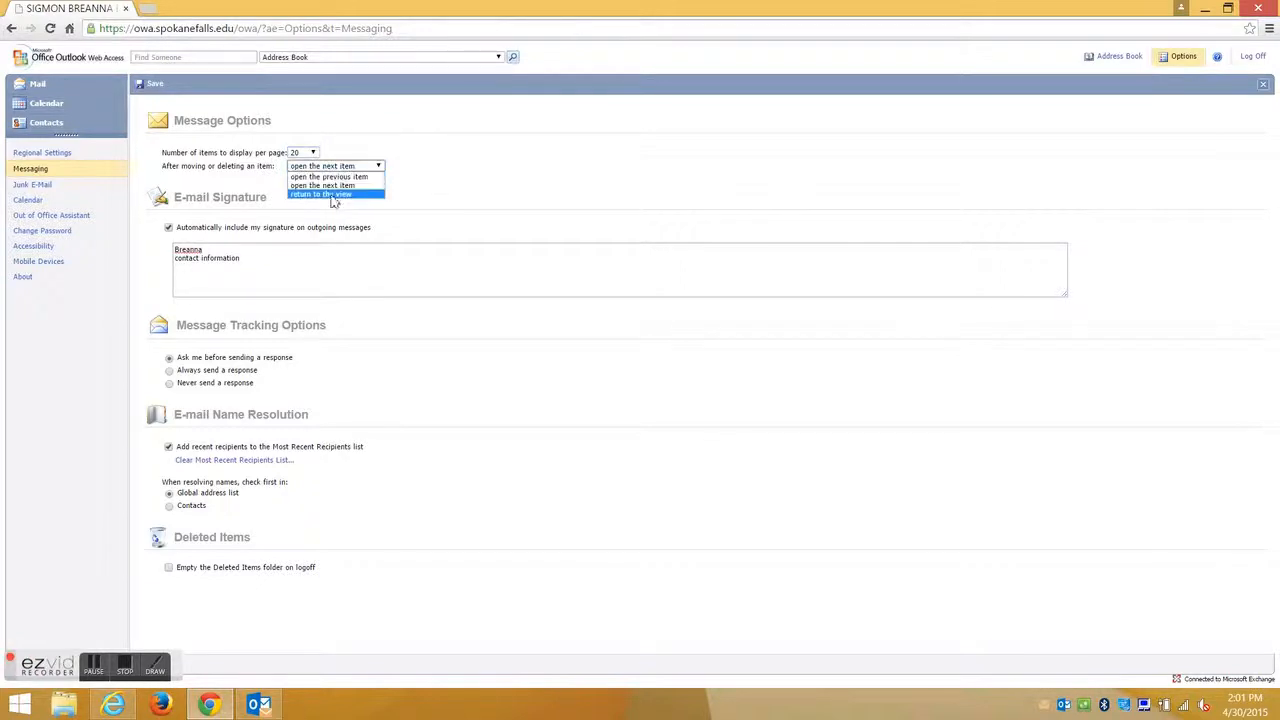
click(321, 364)
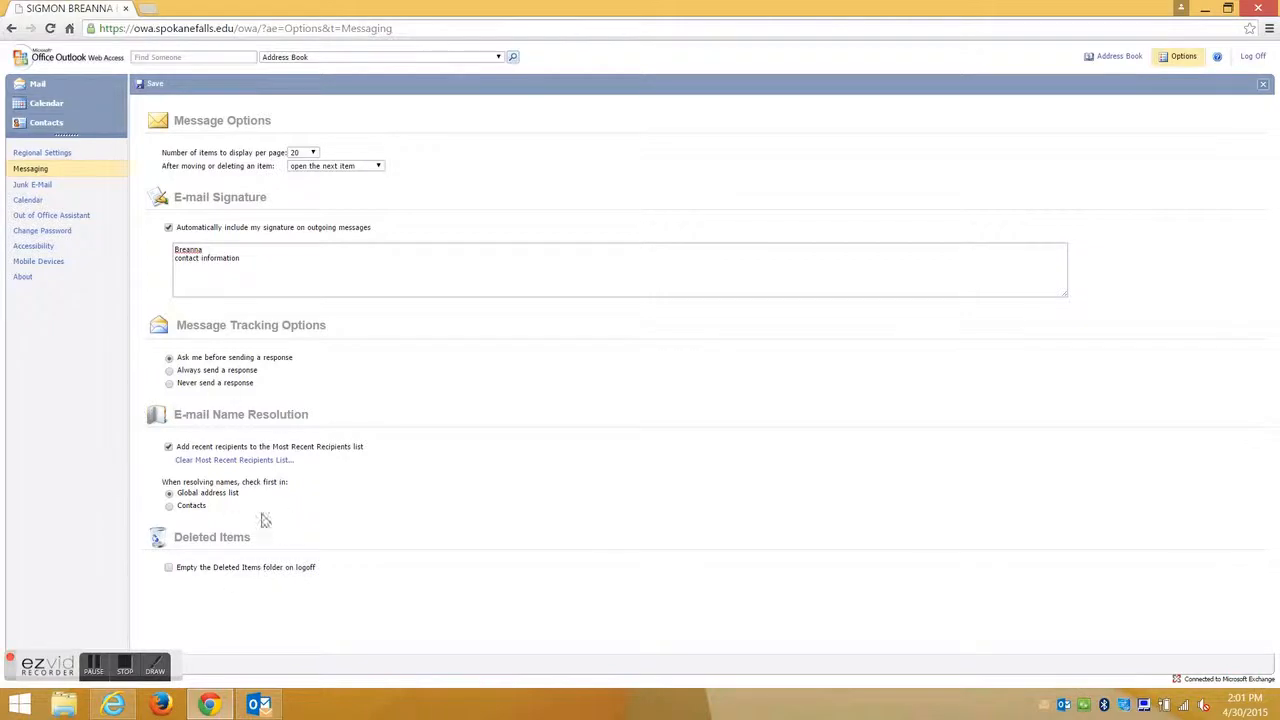
click(1183, 58)
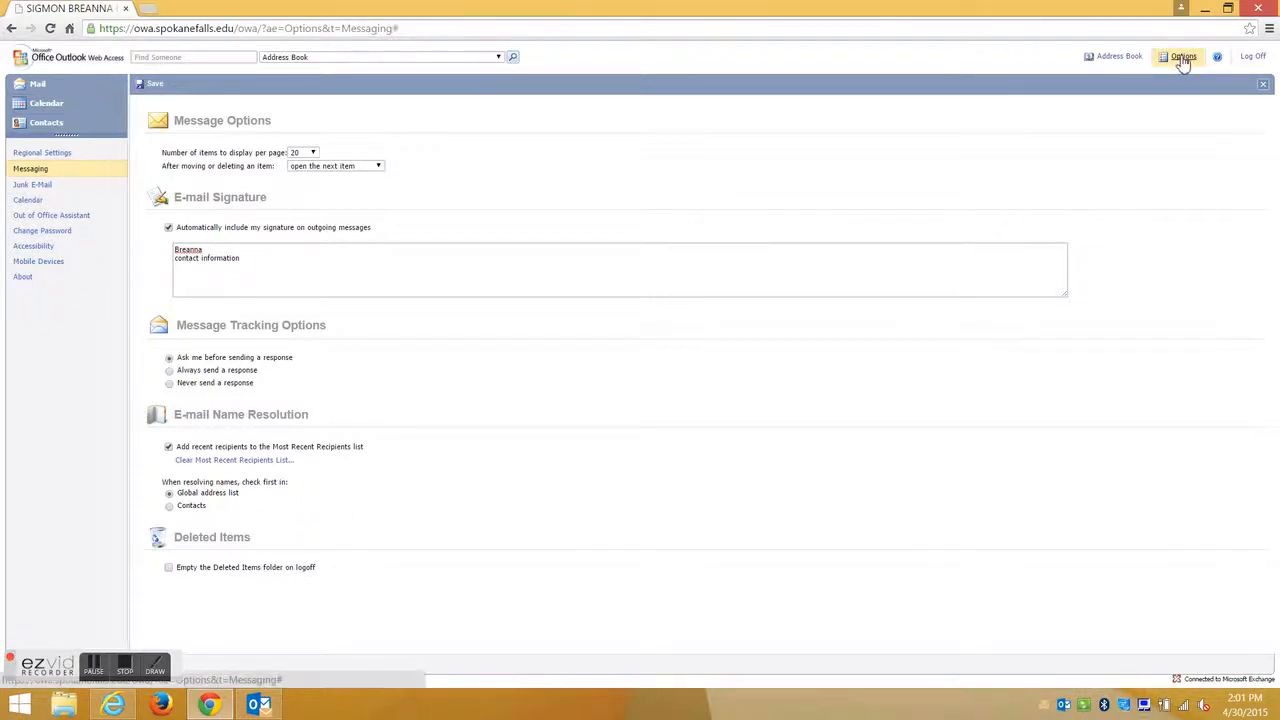
click(61, 83)
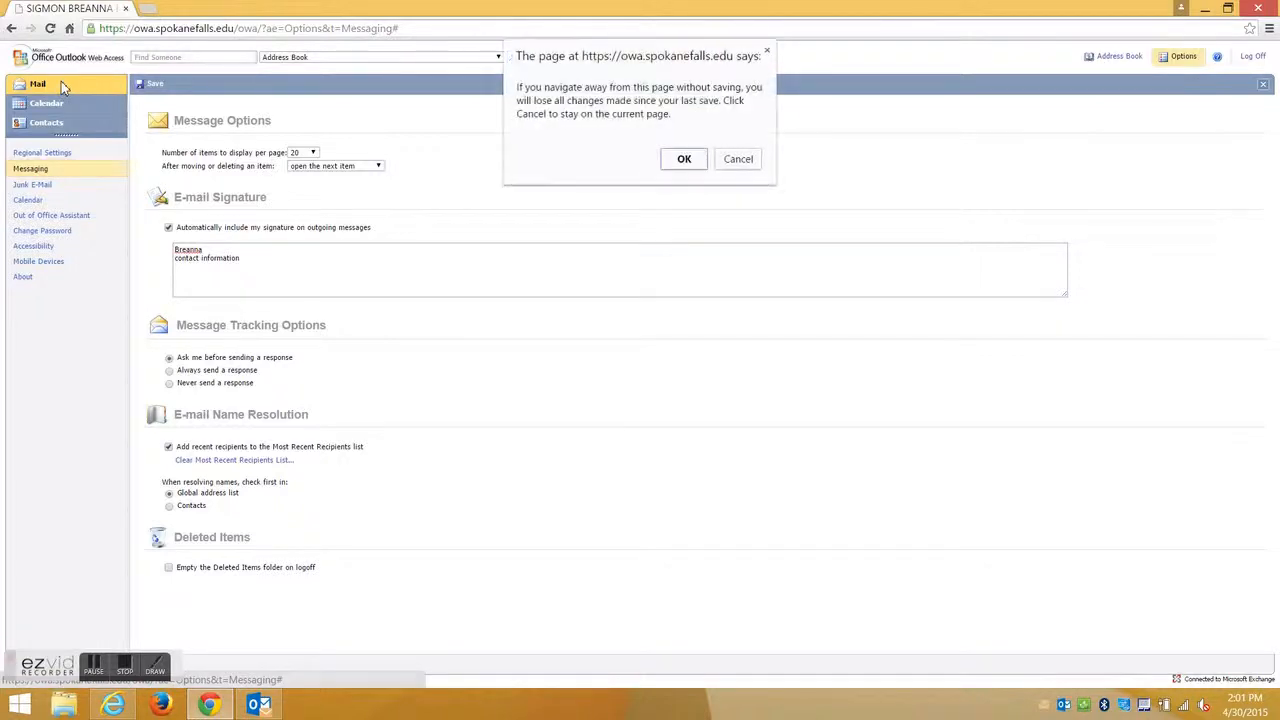
Leave Options, read the Keurig: Employee Lounge Appliances message, and return to the Inbox.
click(684, 160)
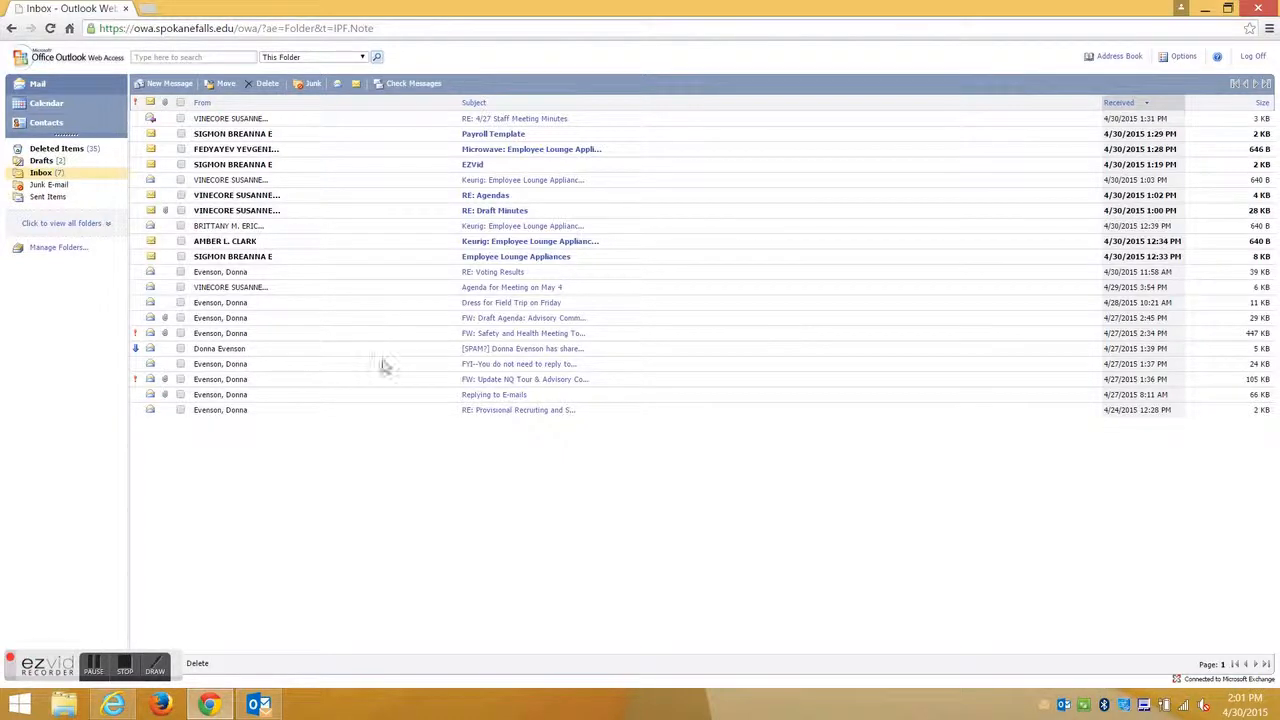
click(498, 244)
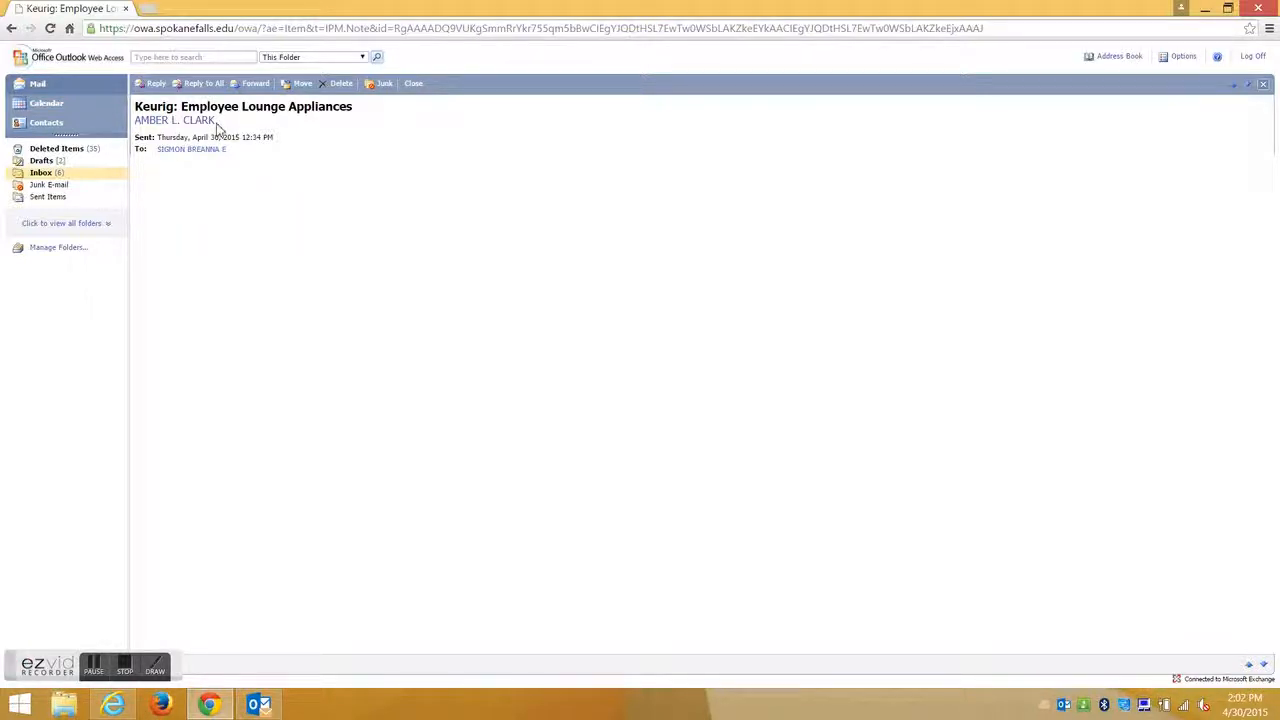
click(40, 84)
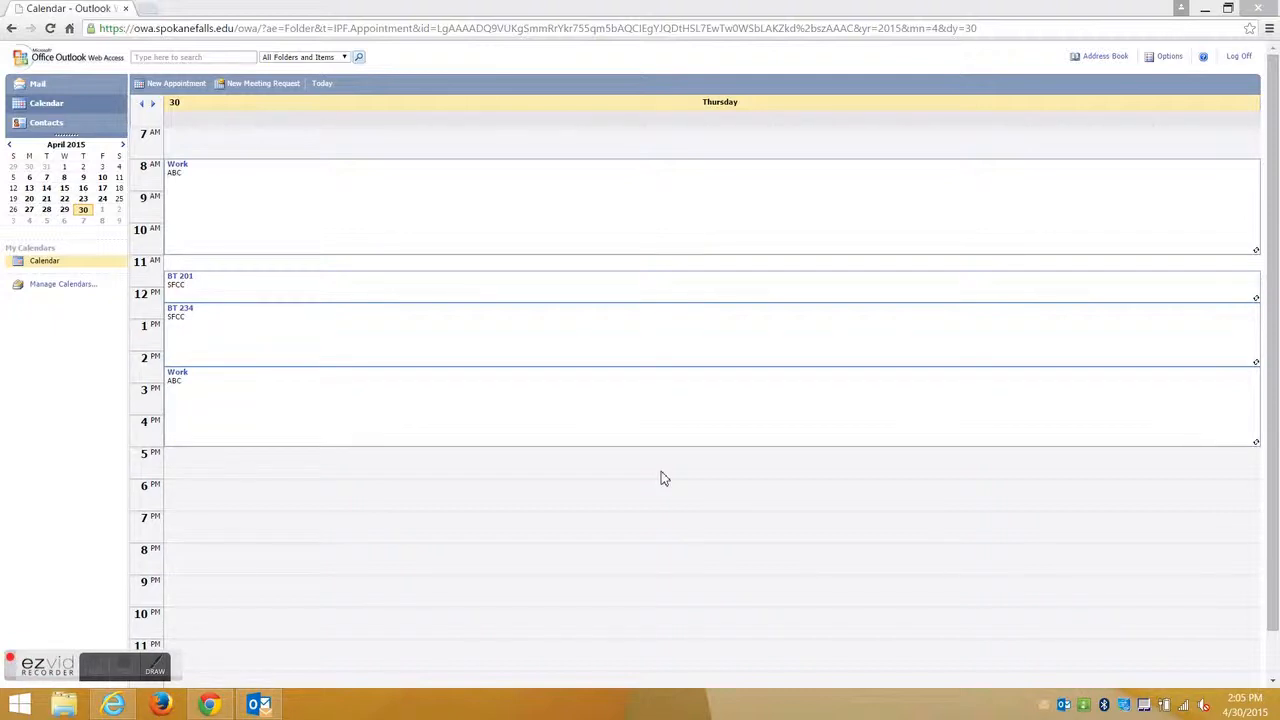
click(50, 105)
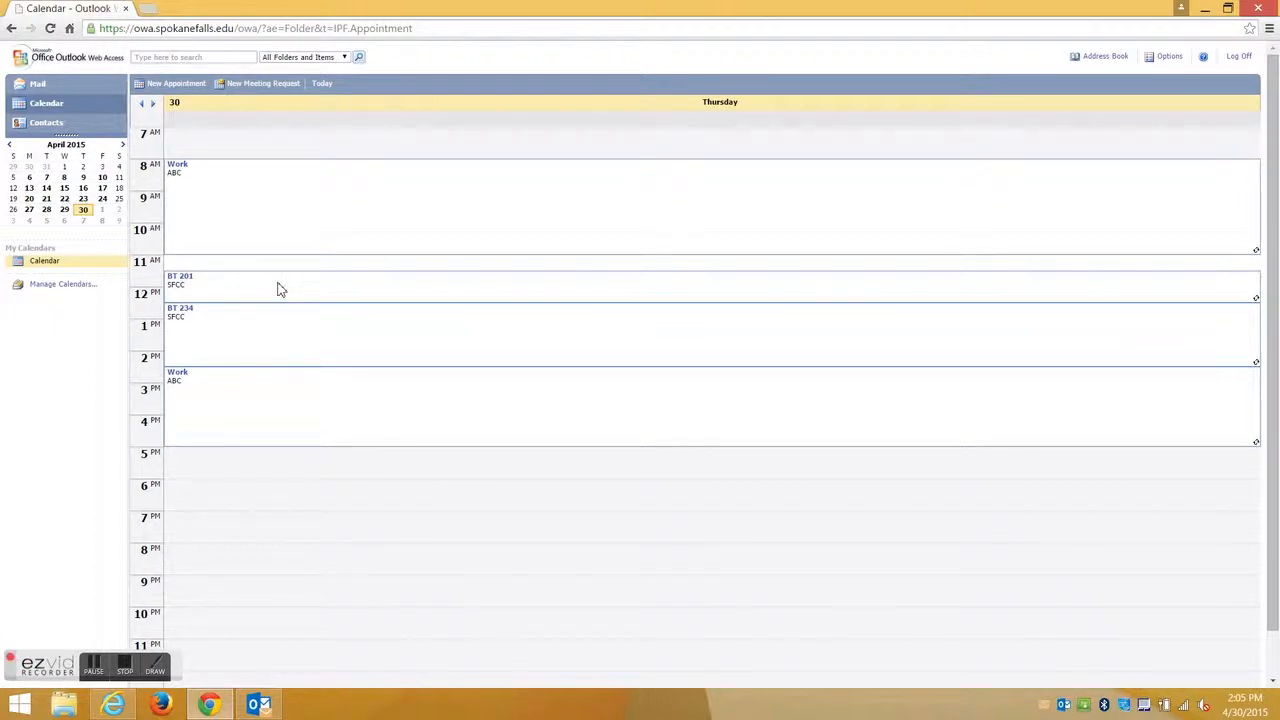
click(187, 89)
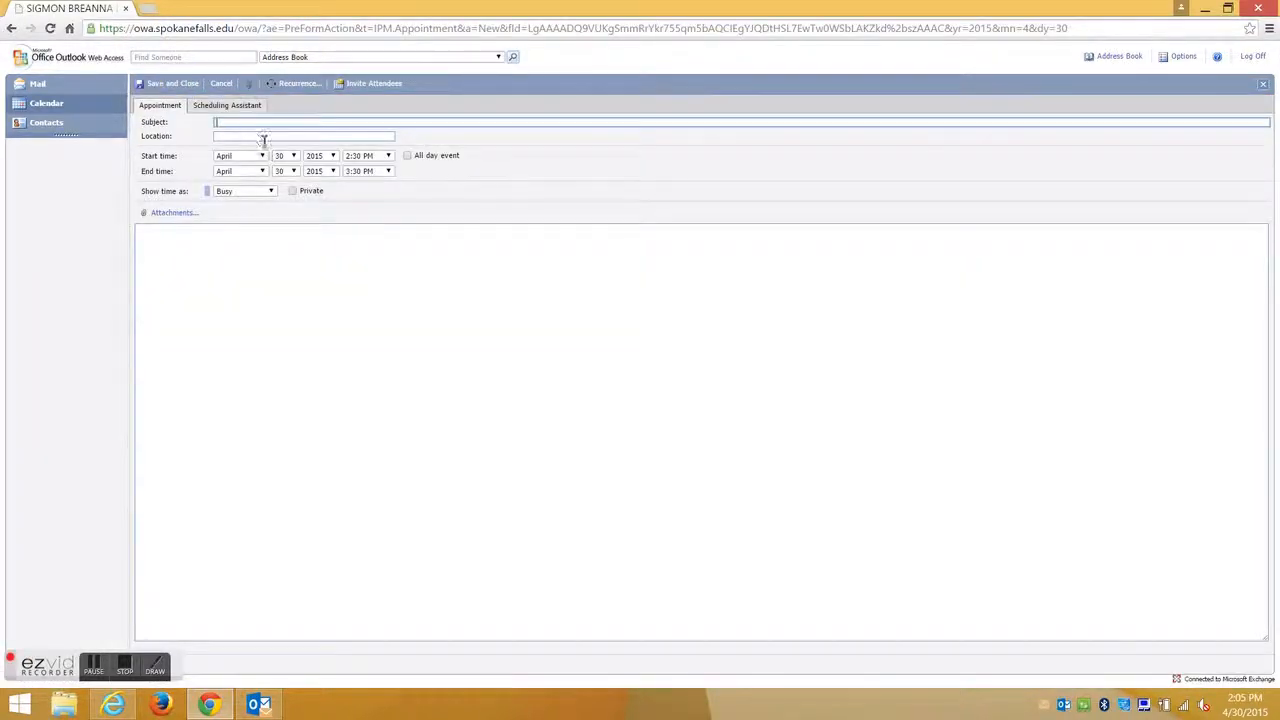
click(256, 138)
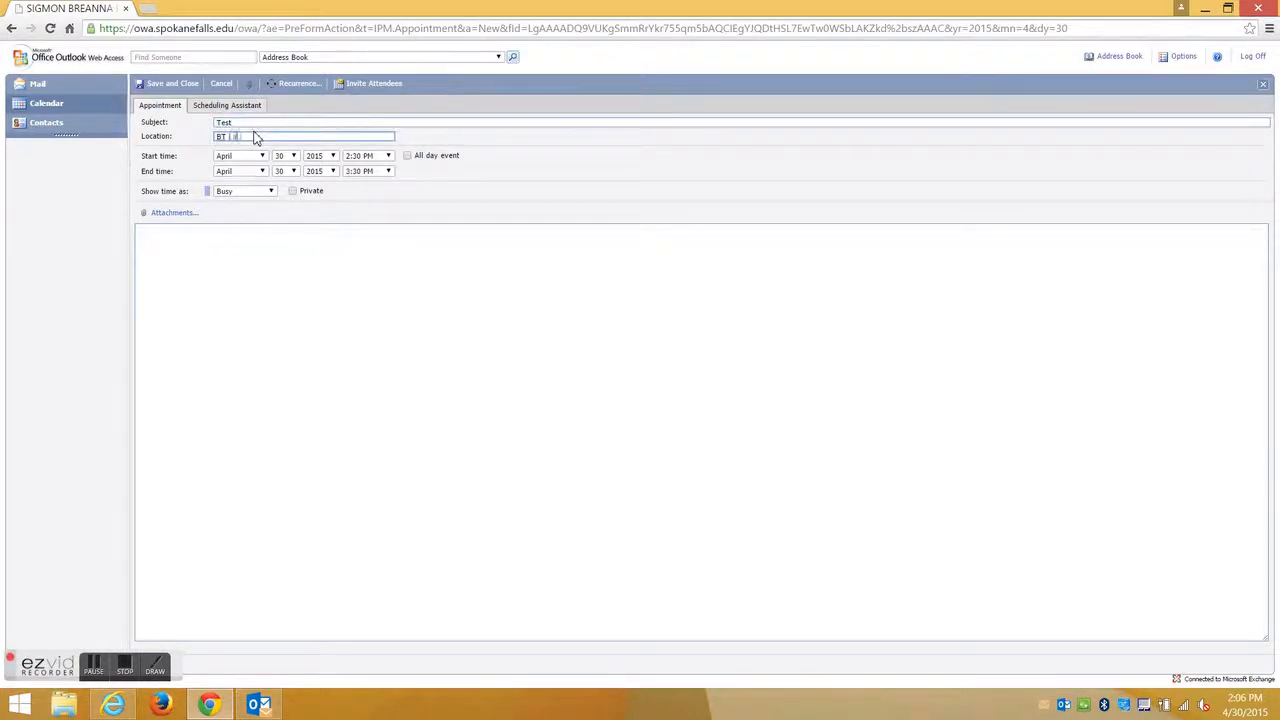
click(406, 157)
click(406, 157)
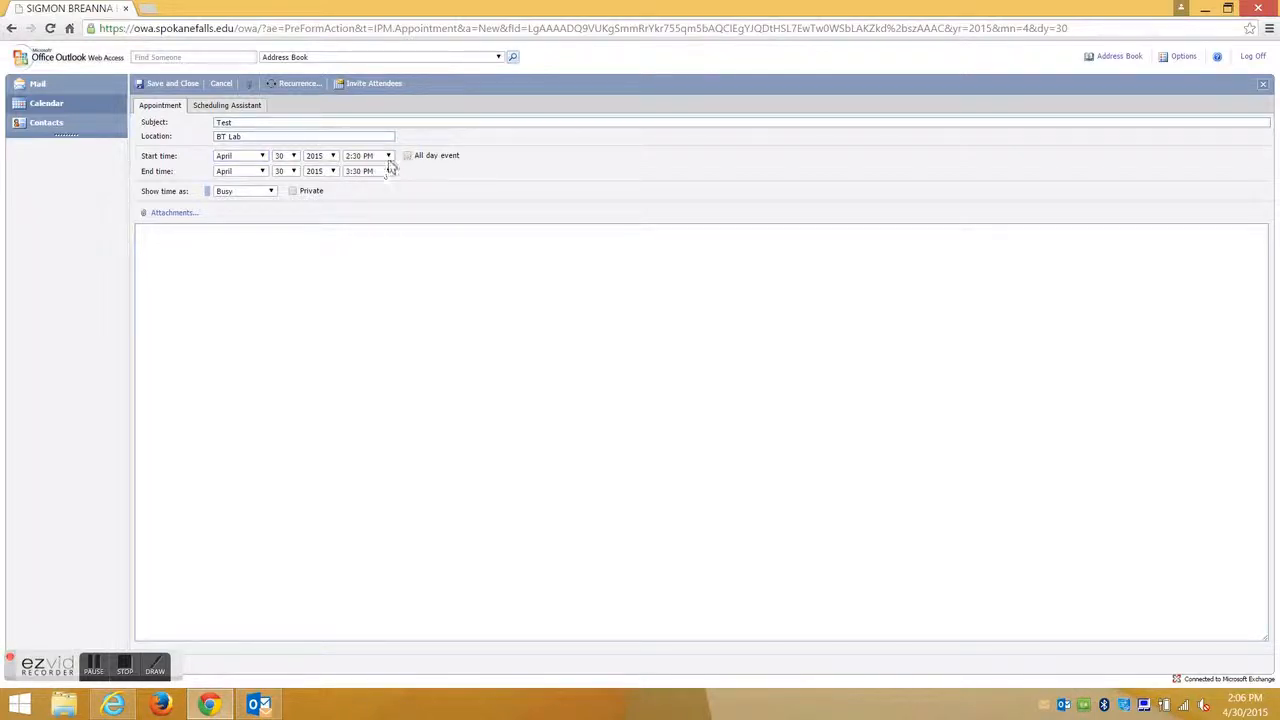
click(271, 192)
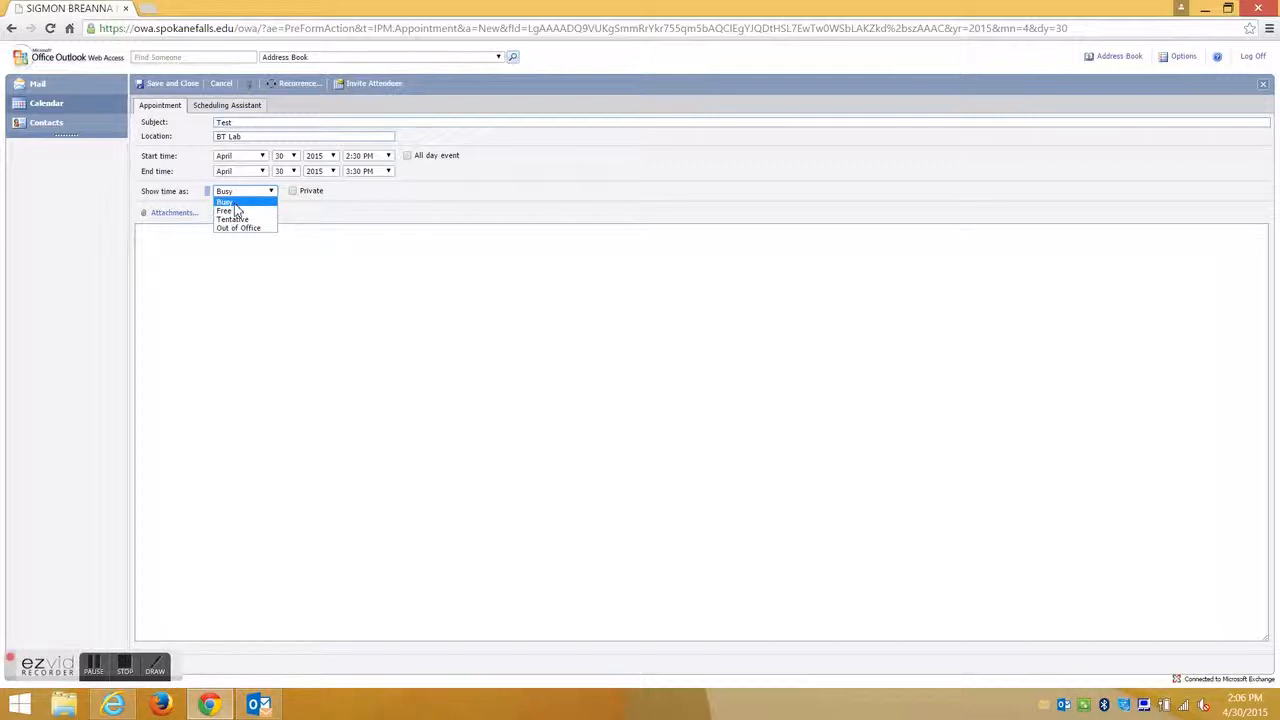
click(235, 204)
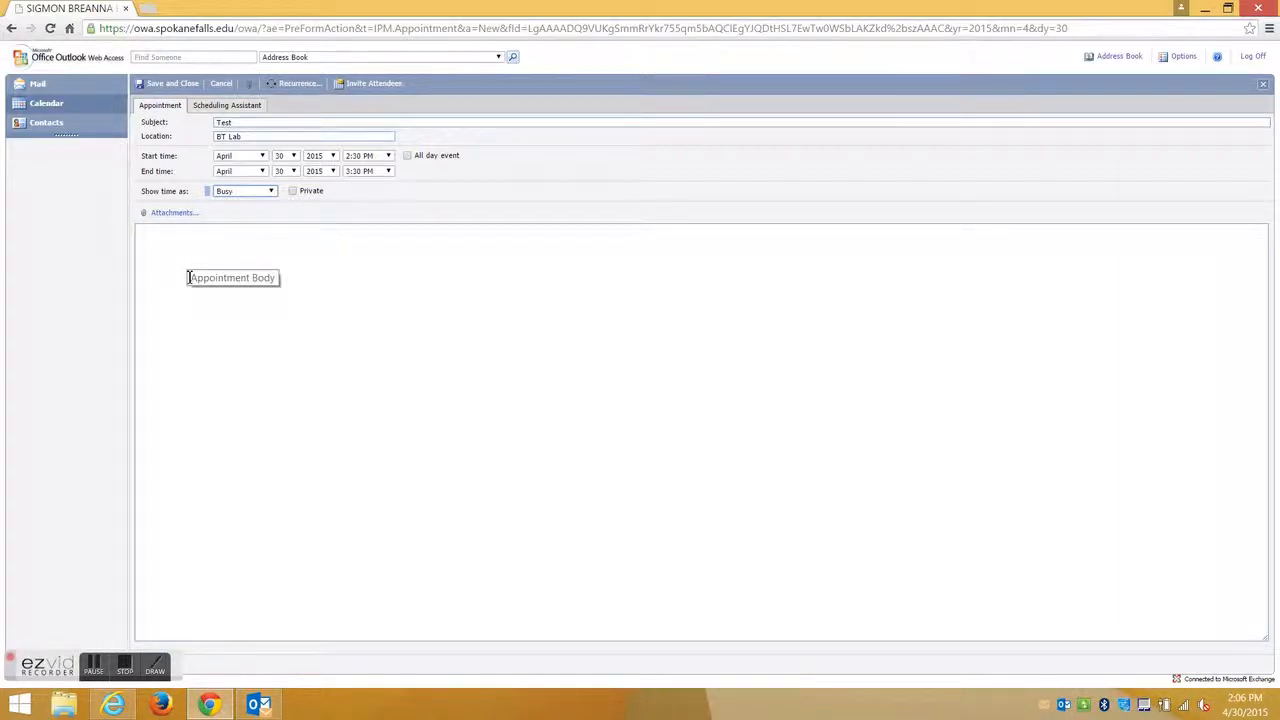
click(220, 86)
click(684, 158)
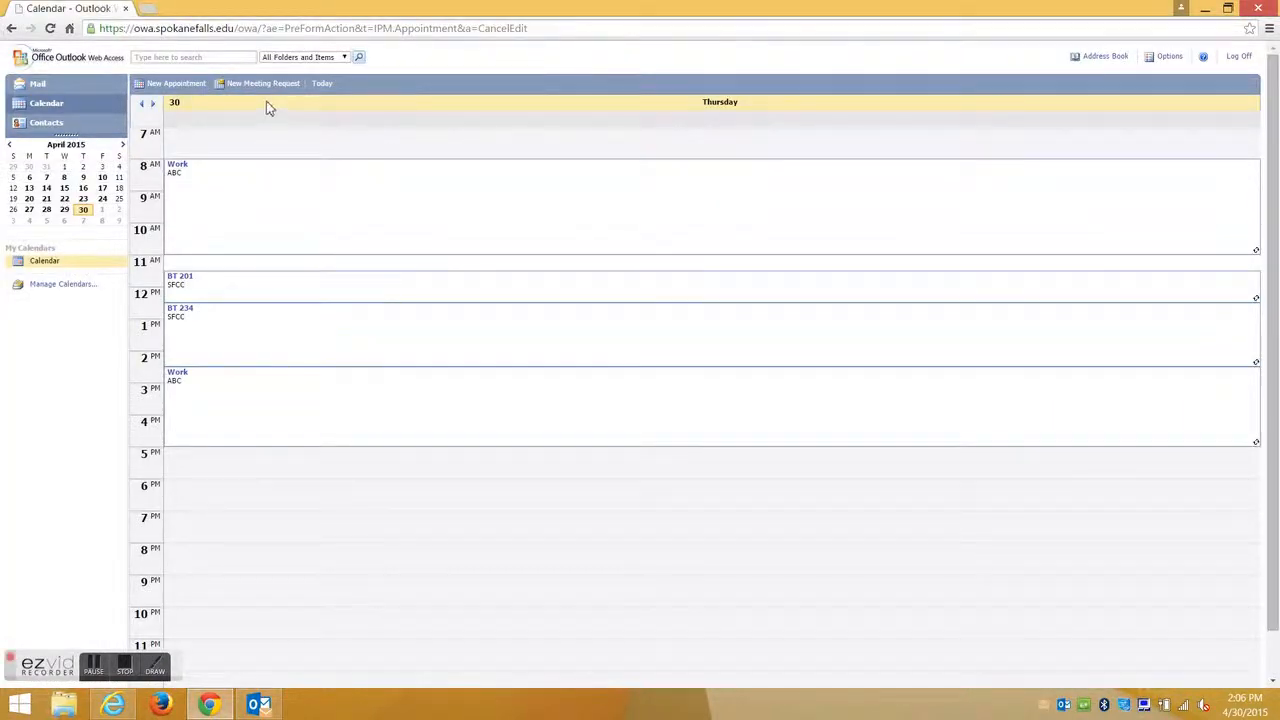
Start a meeting request with two required attendees and one optional attendee from recent recipients.
click(272, 86)
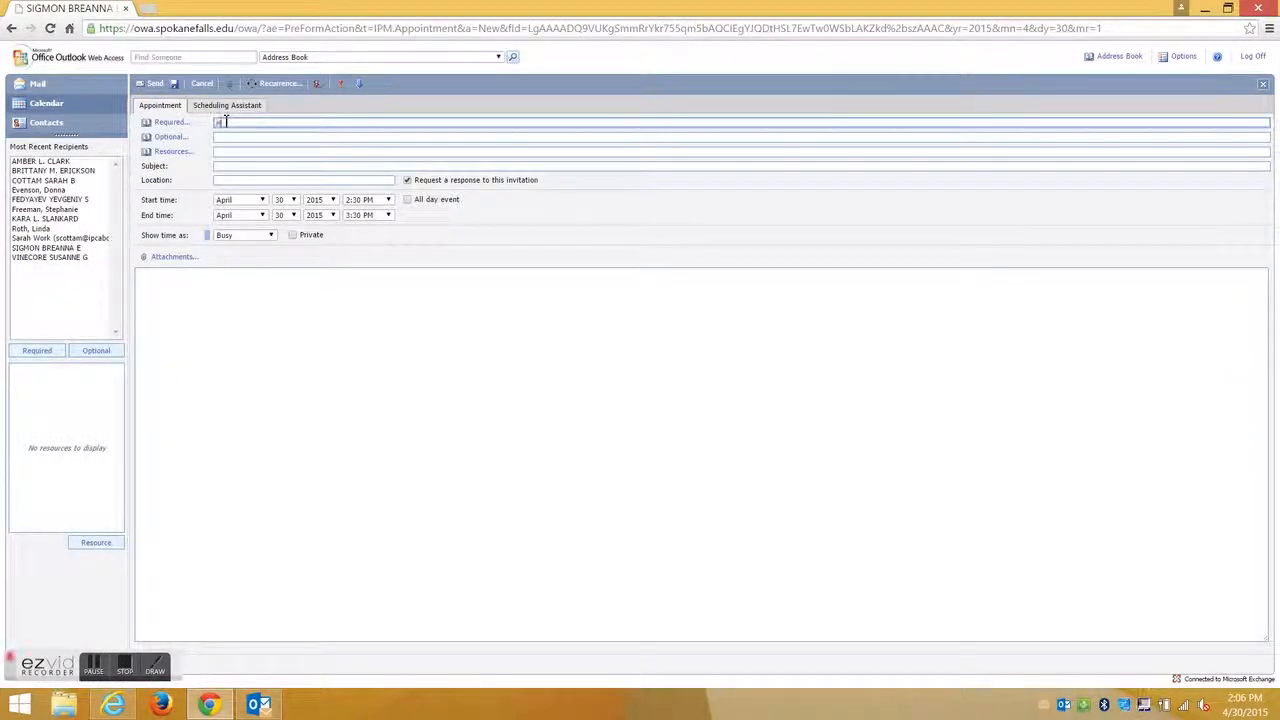
text(en)
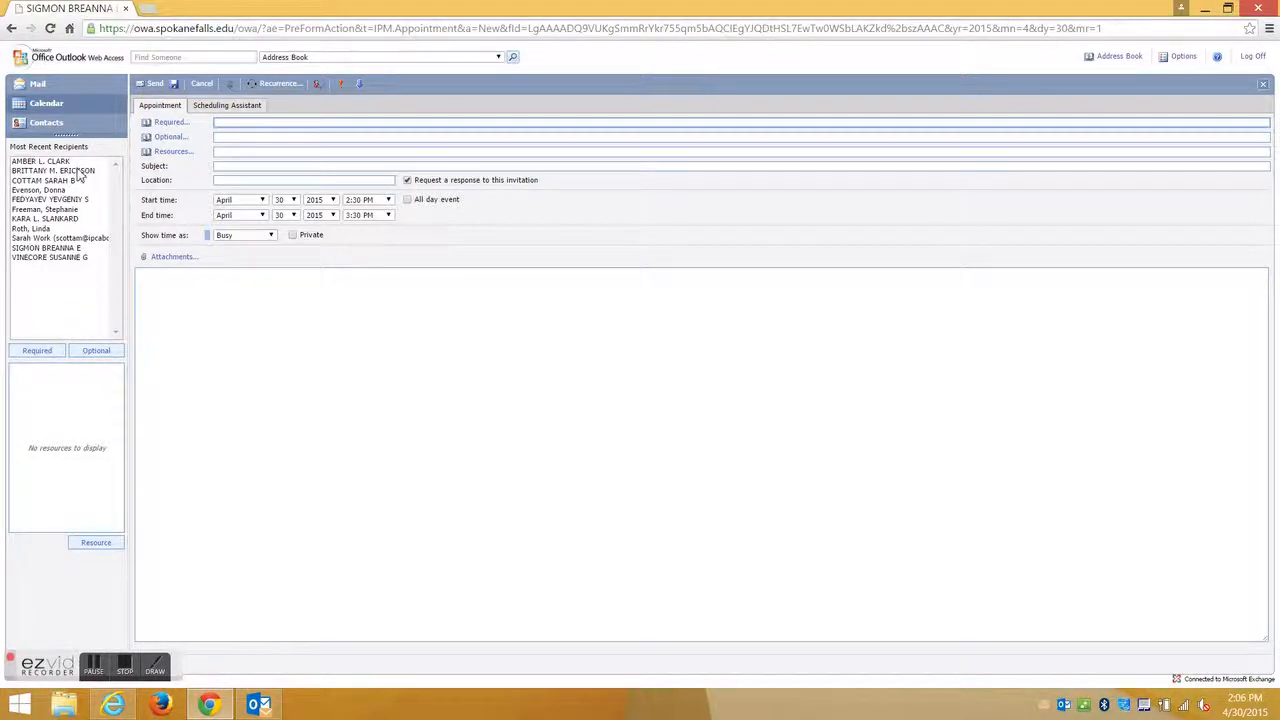
click(37, 163)
click(37, 351)
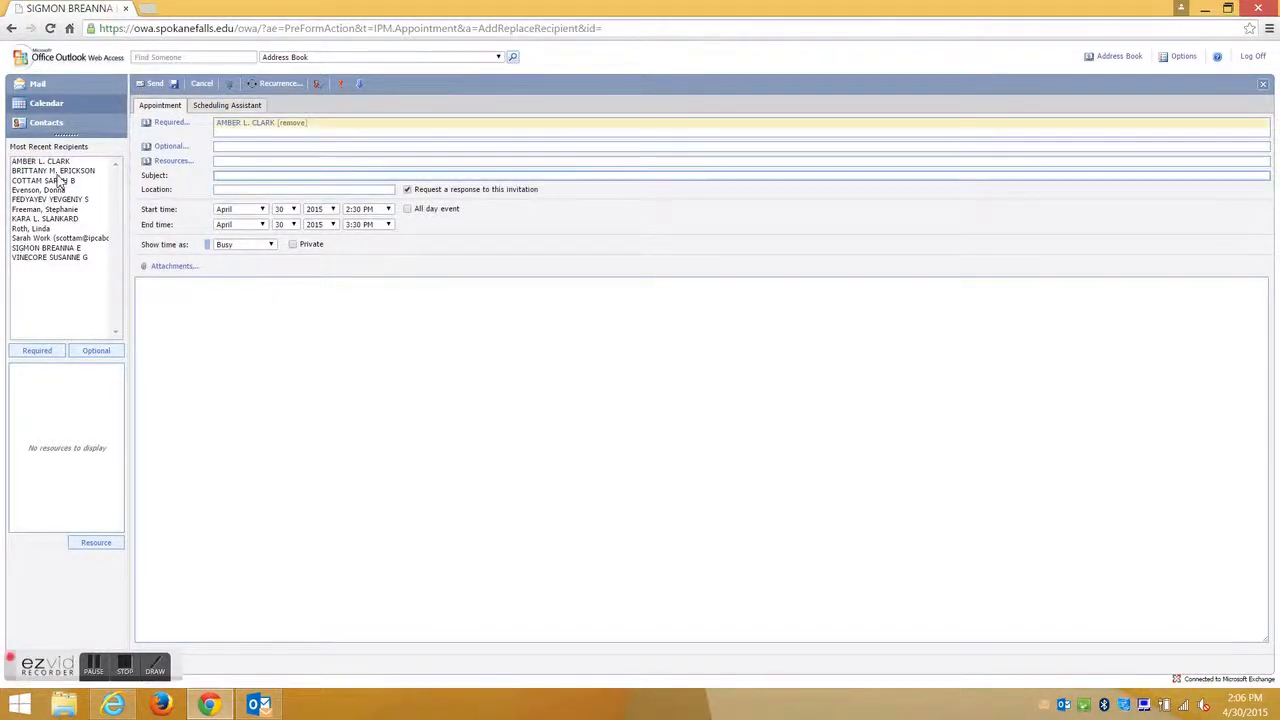
click(57, 172)
click(45, 352)
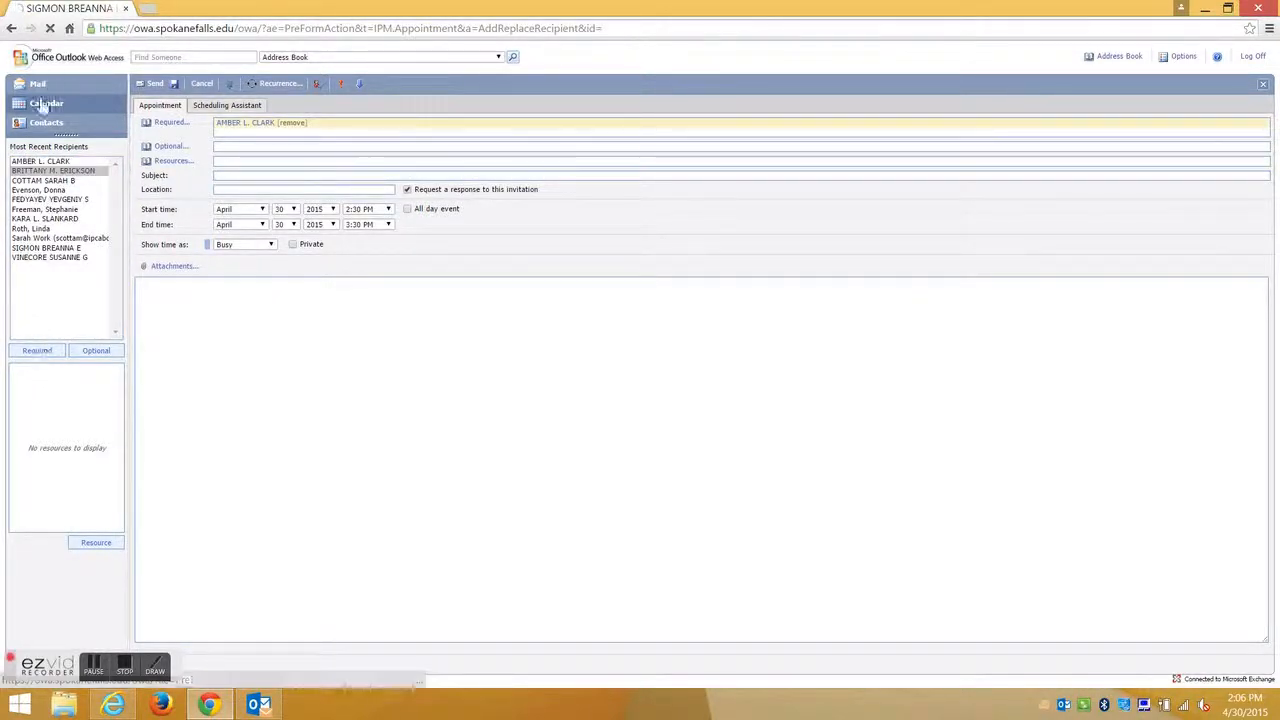
click(42, 181)
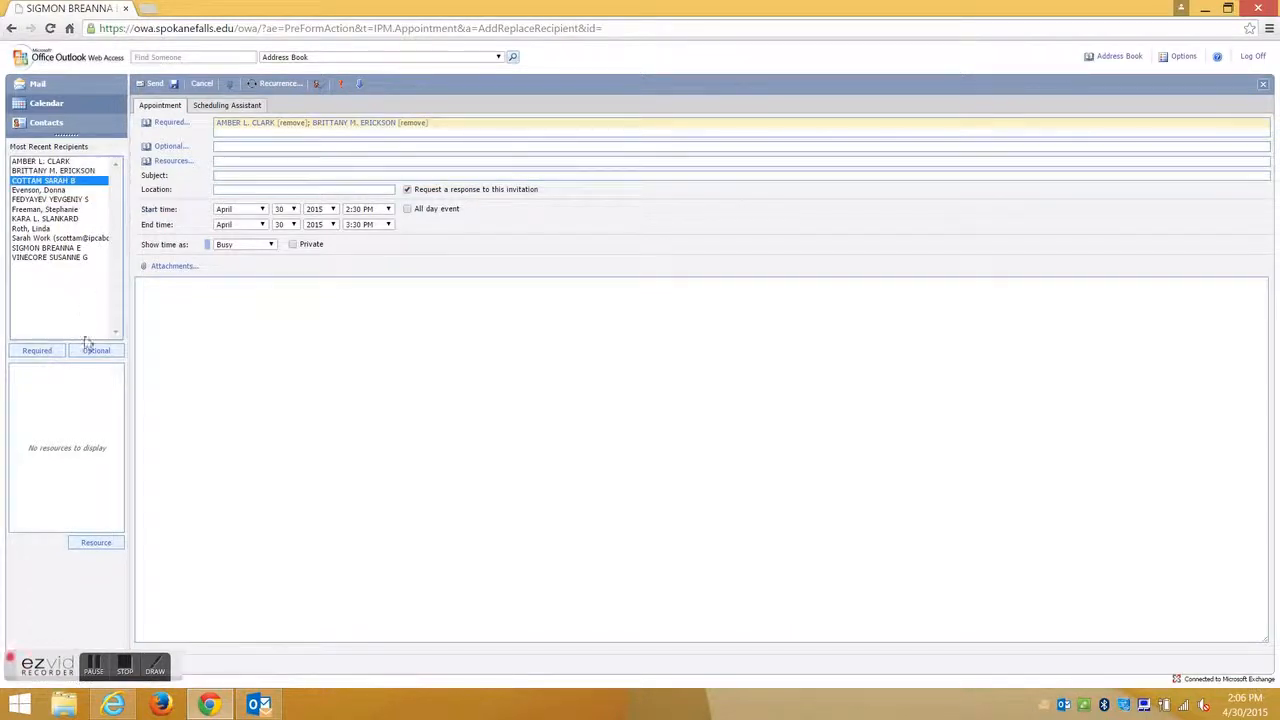
click(89, 349)
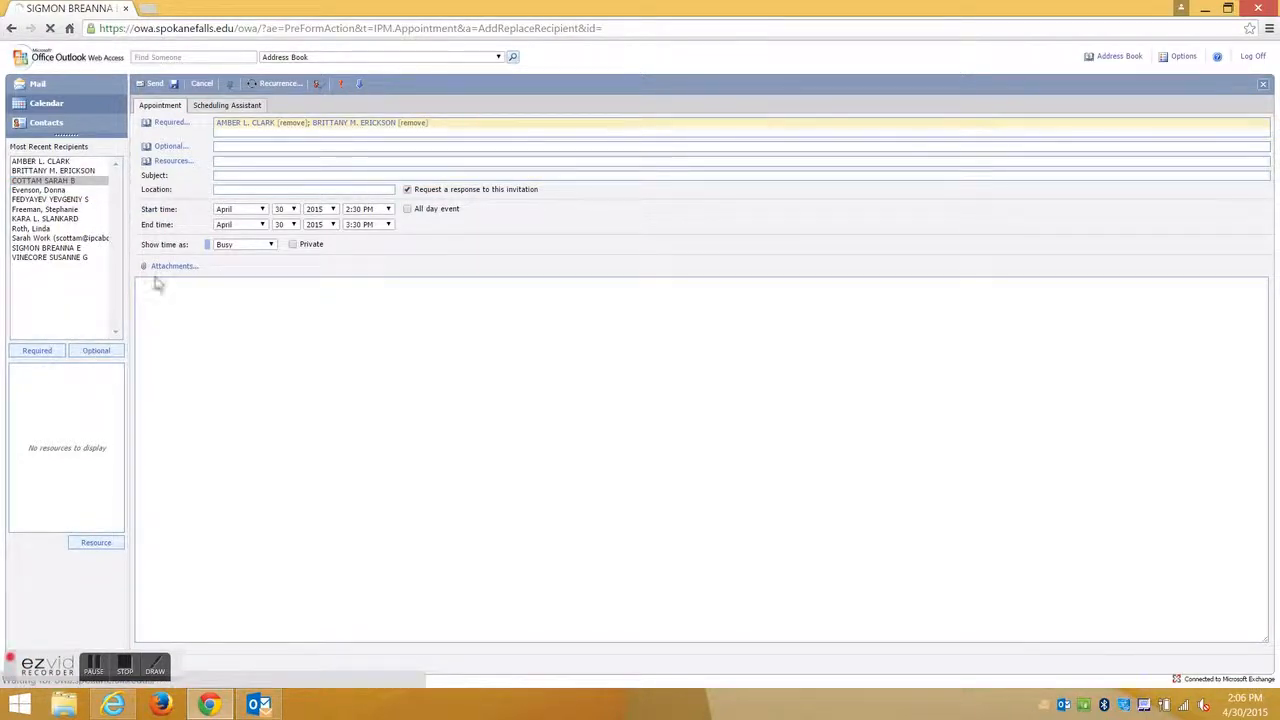
click(220, 171)
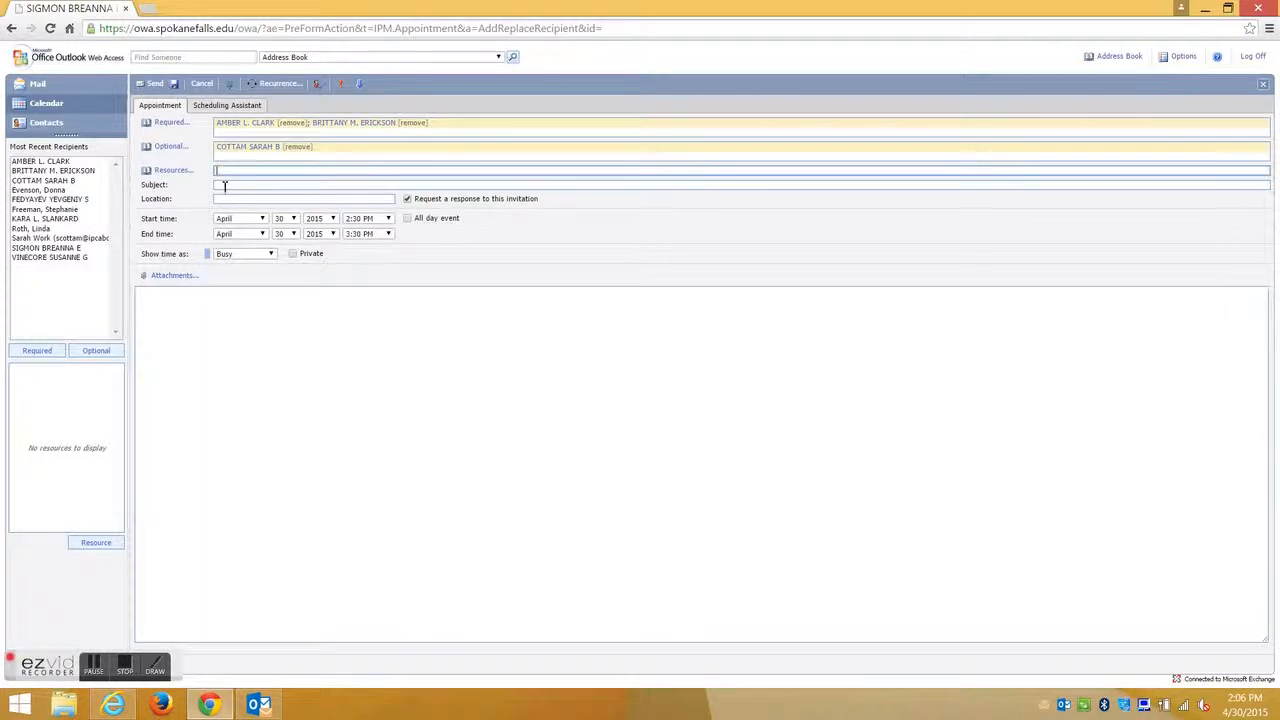
Set subject Test and location BT Lab, then view the Scheduling Assistant's suggested times.
click(229, 185)
text(Tes)
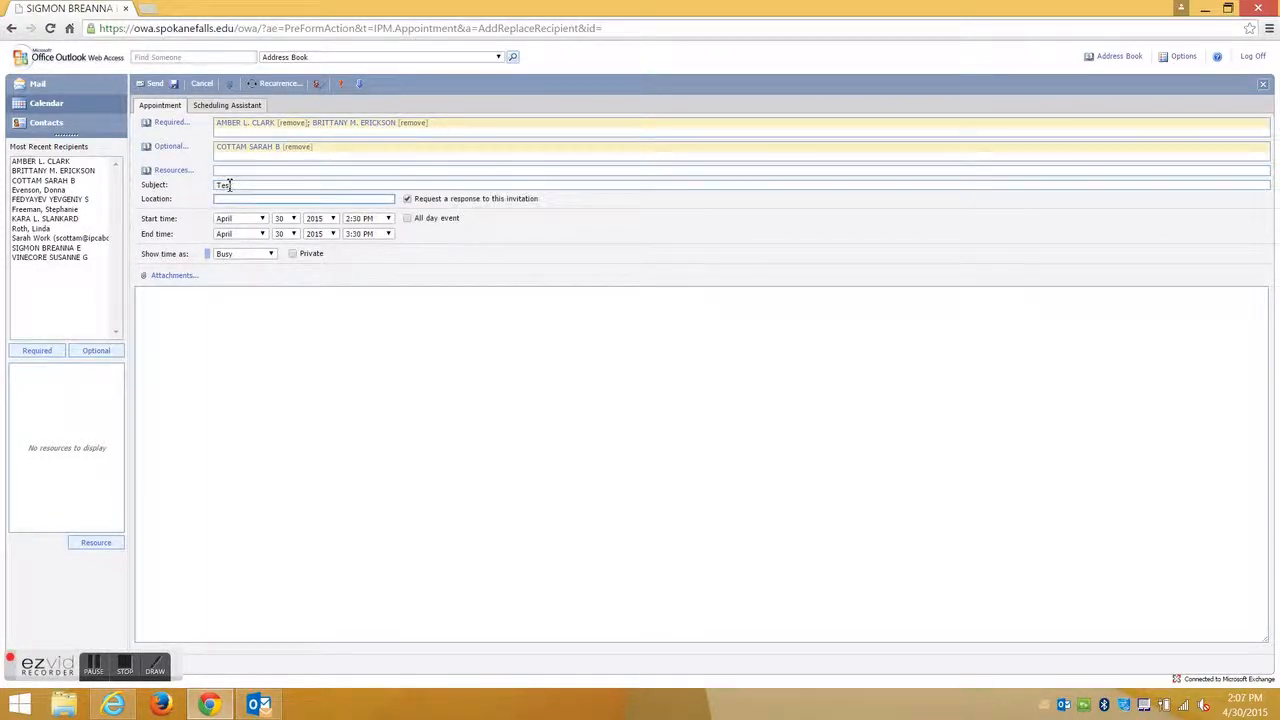
text(BT)
key(Down)
key(Return)
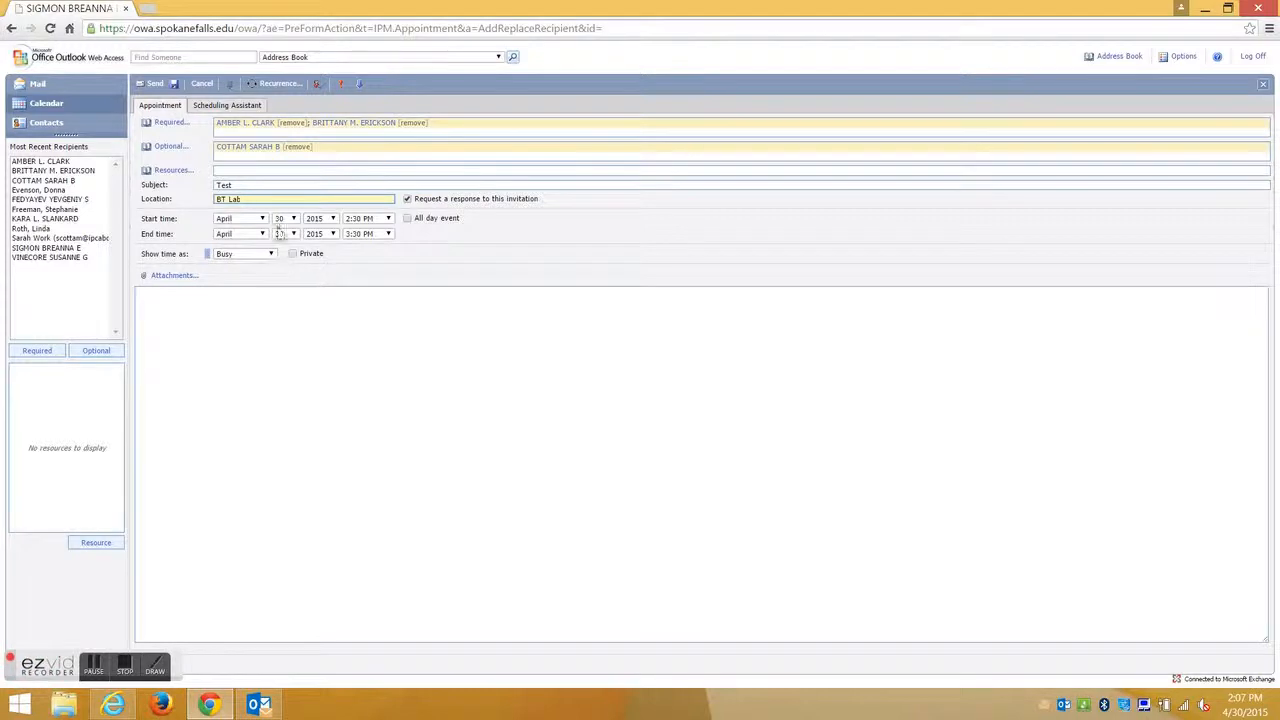
click(233, 111)
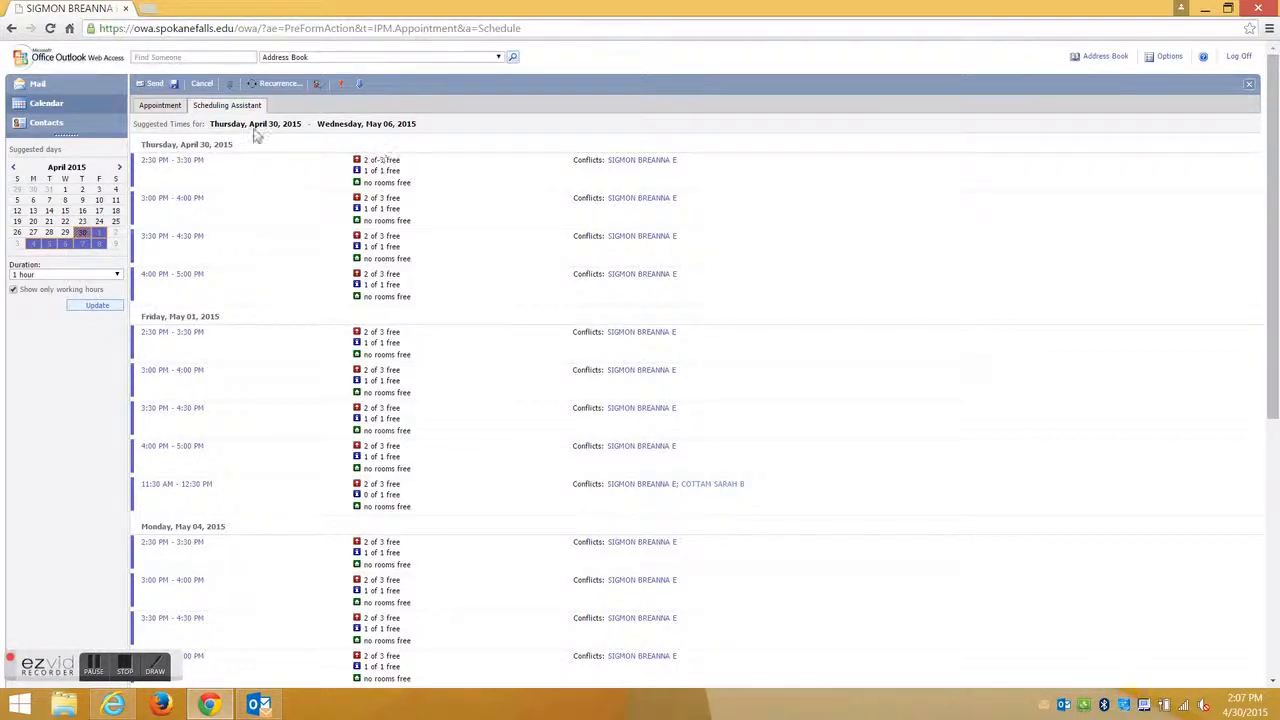
Return to the Test meeting's details form: BT Lab, April 30, 2:30–3:30 PM.
click(166, 109)
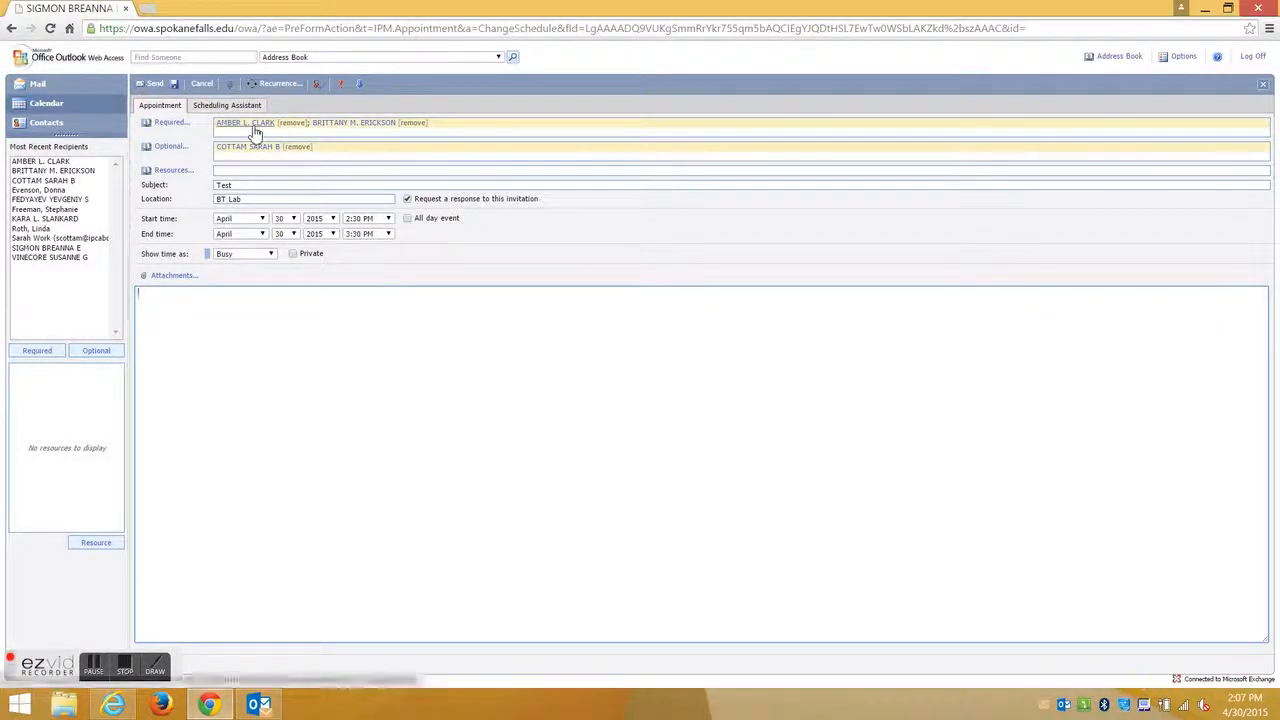
Switch the Test meeting from high to low importance, then leave for the Calendar unsaved.
click(279, 172)
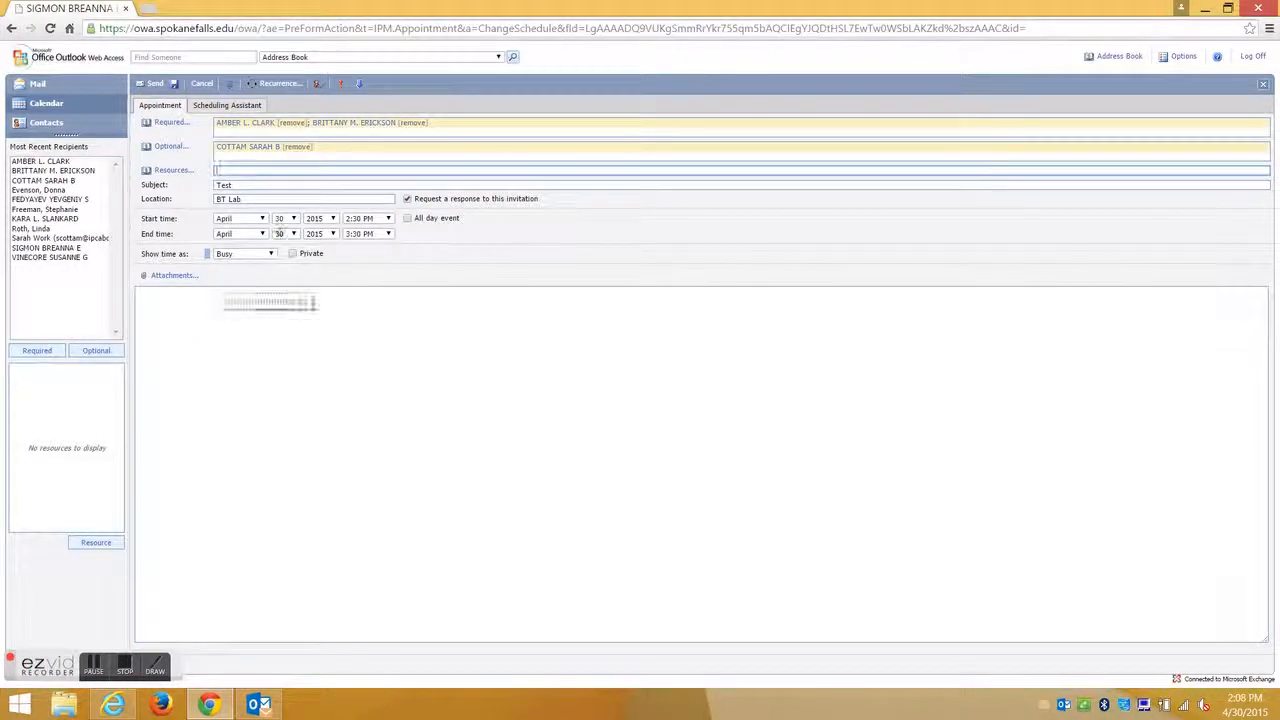
click(342, 88)
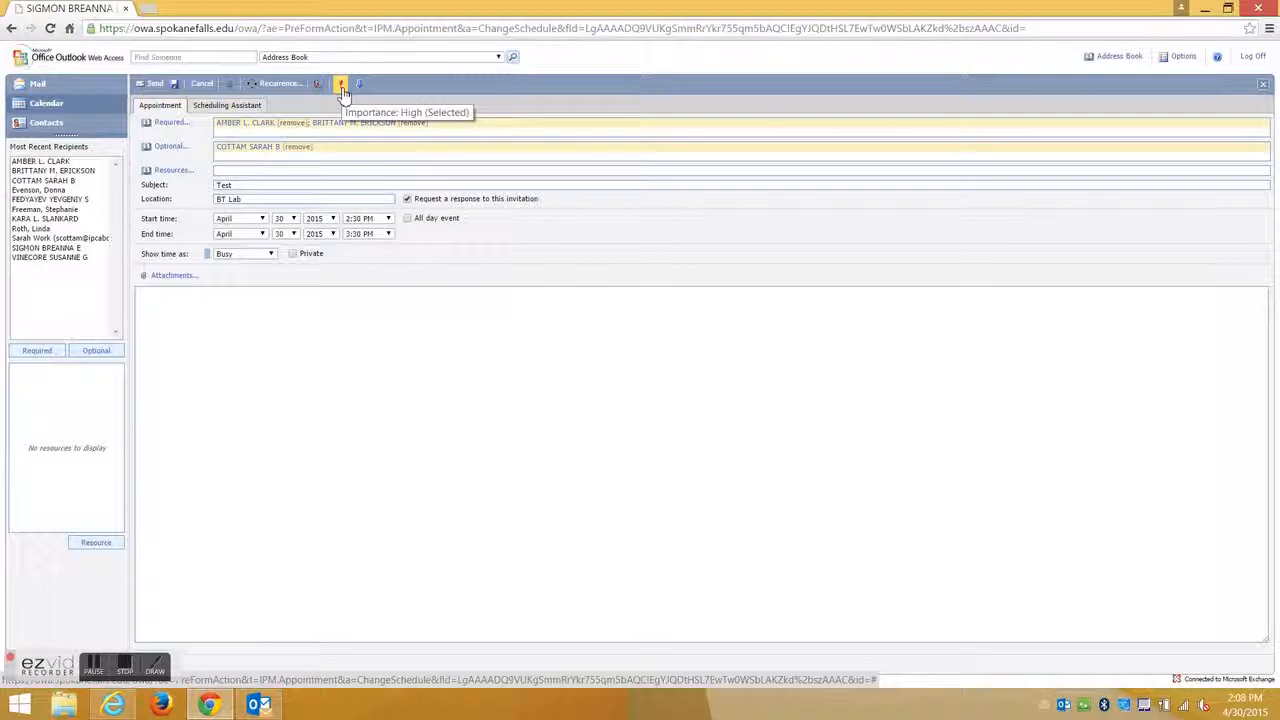
click(360, 86)
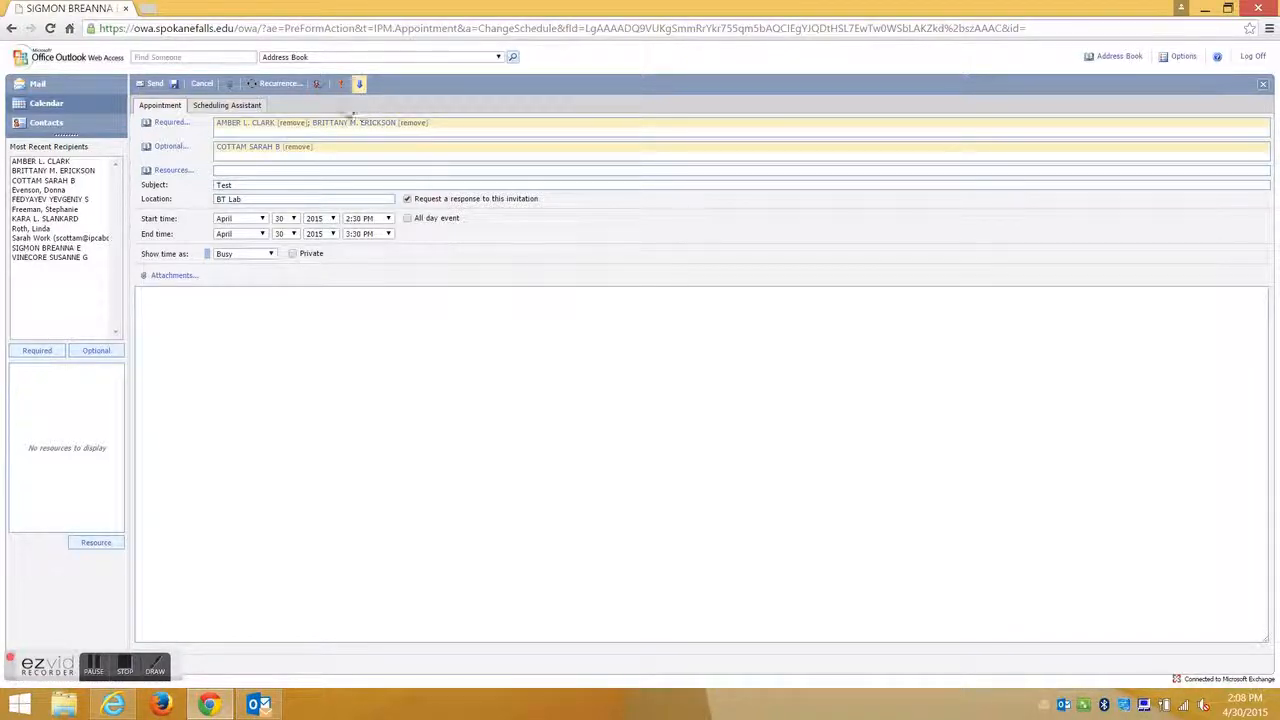
click(296, 88)
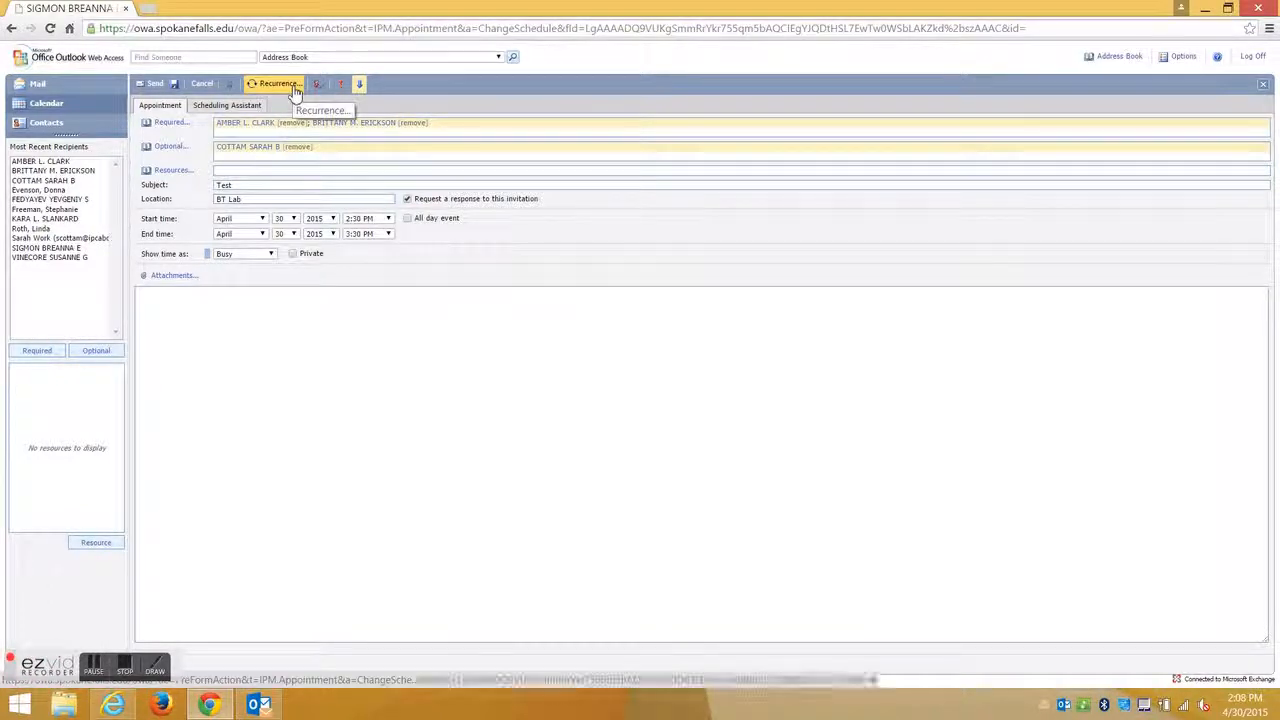
click(86, 104)
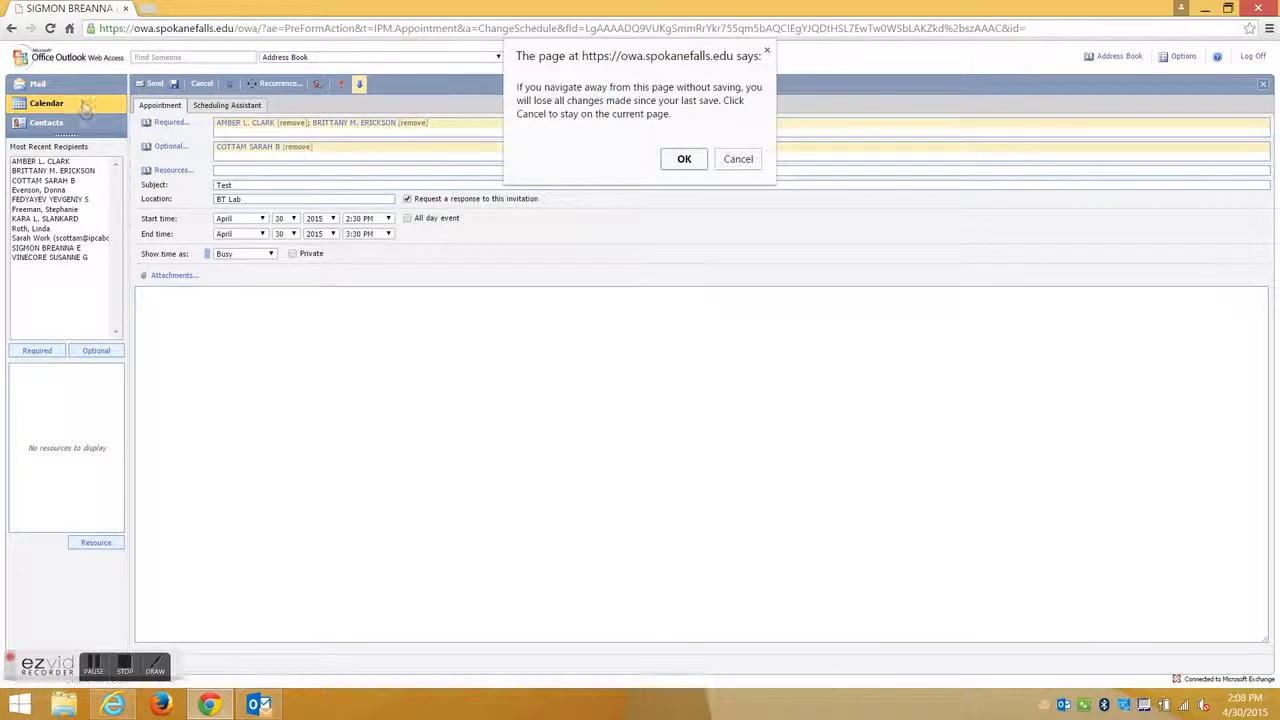
Discard the unsent Test meeting, step the calendar to 1–2 May, then pick 13 May 2015.
click(683, 160)
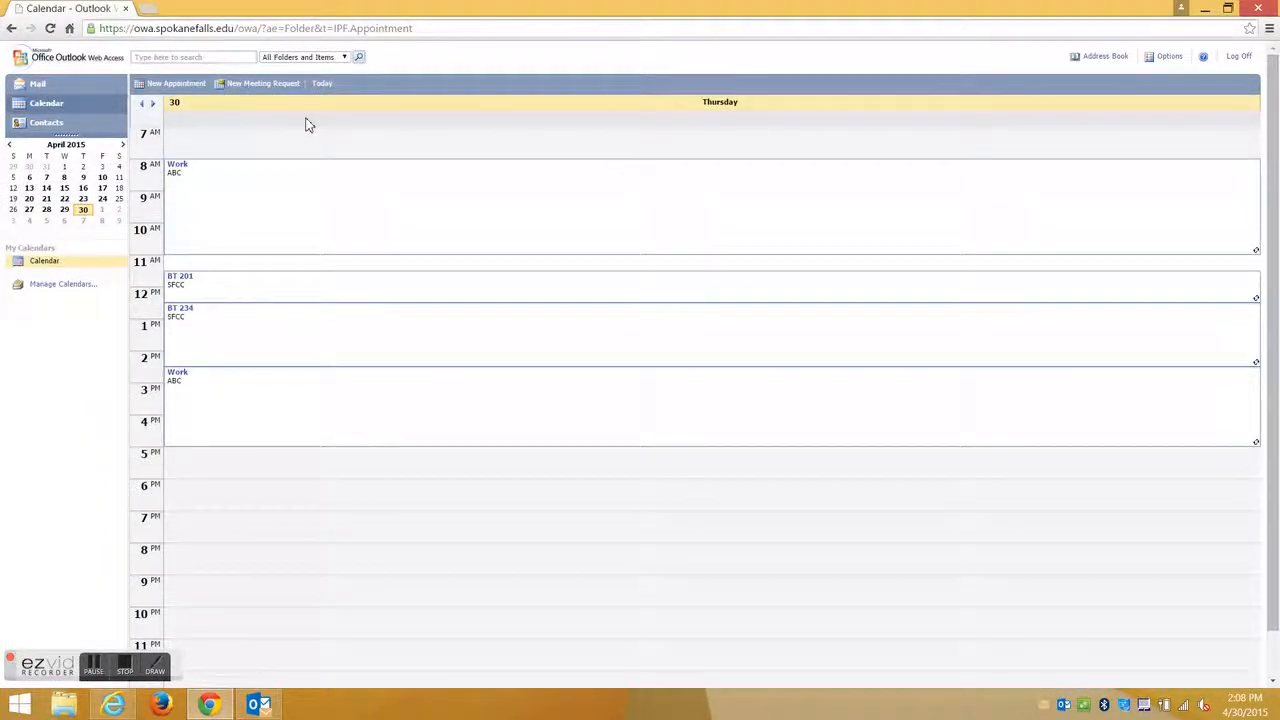
click(153, 104)
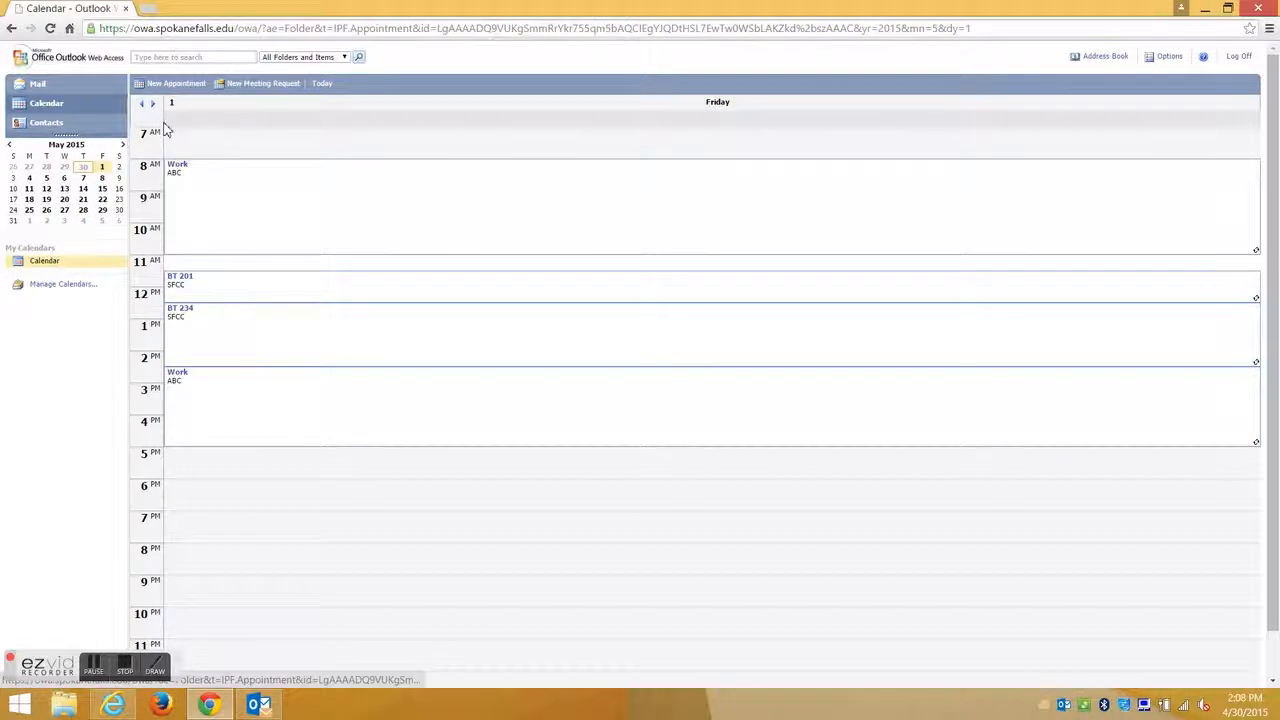
click(153, 104)
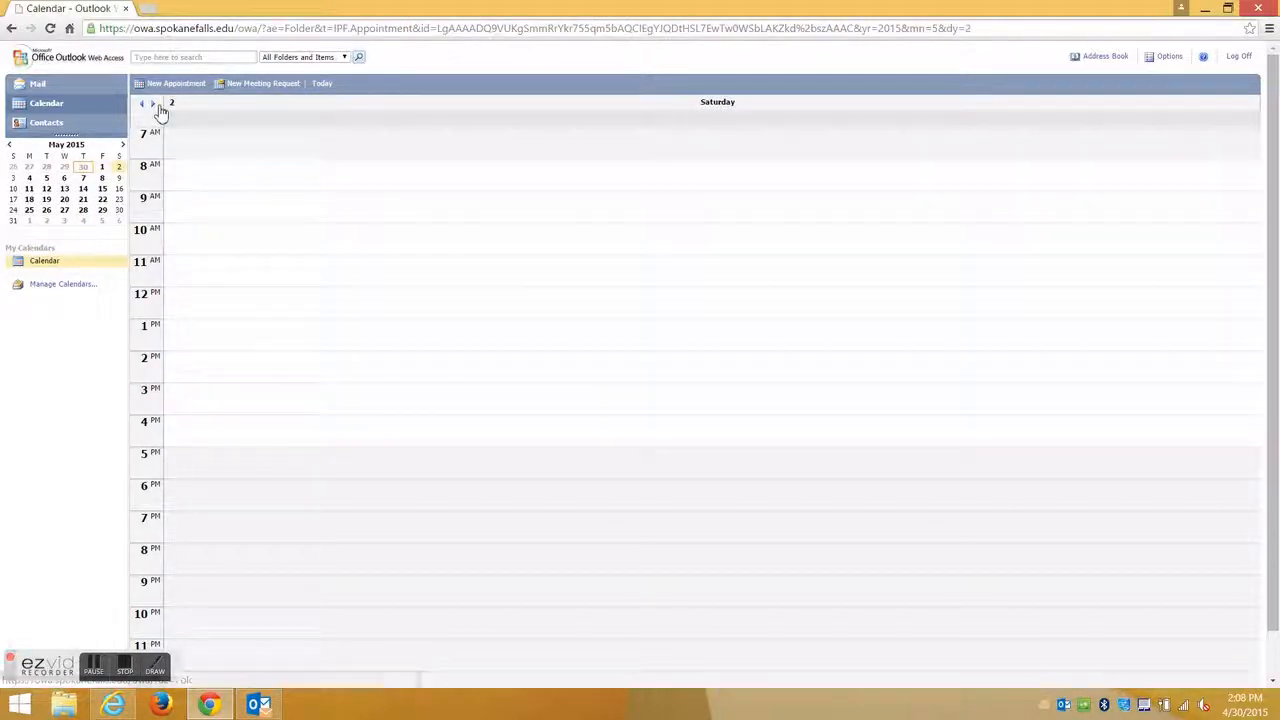
click(64, 188)
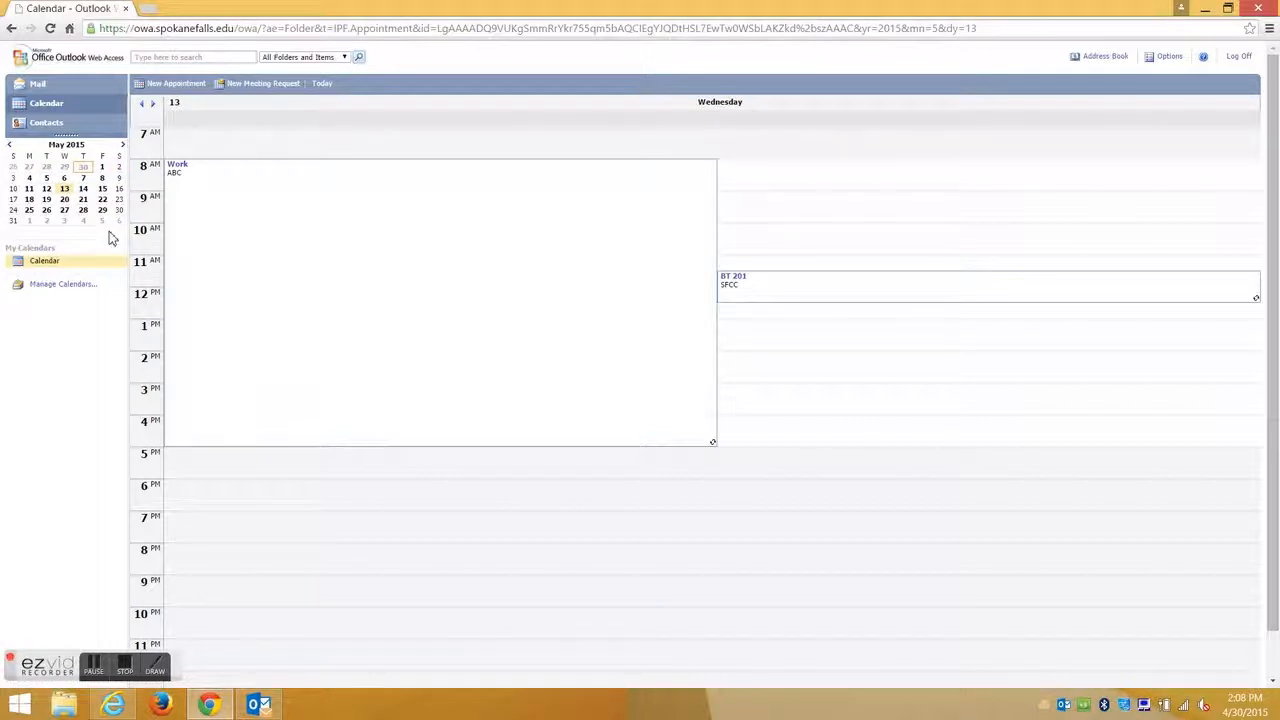